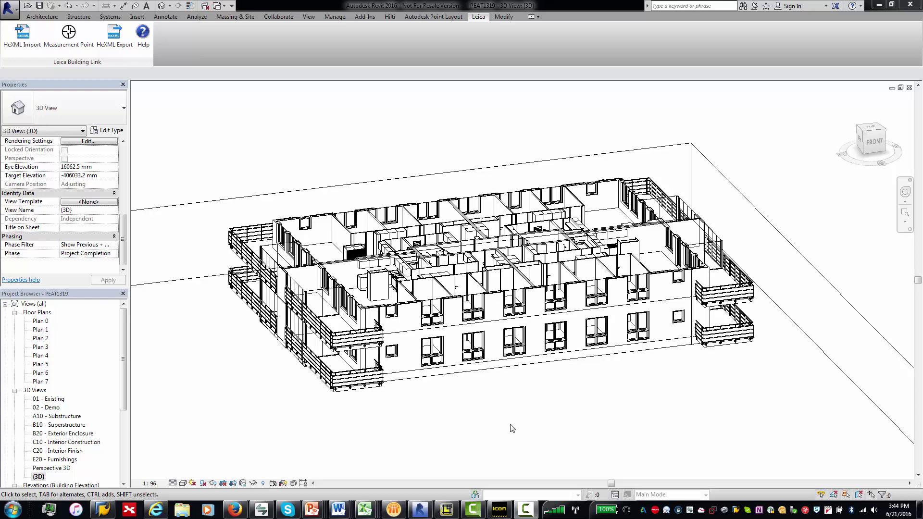
- Inspect the point code attributes of the measurement point on the upper west patio slab
middle_drag(504, 423, 521, 408)
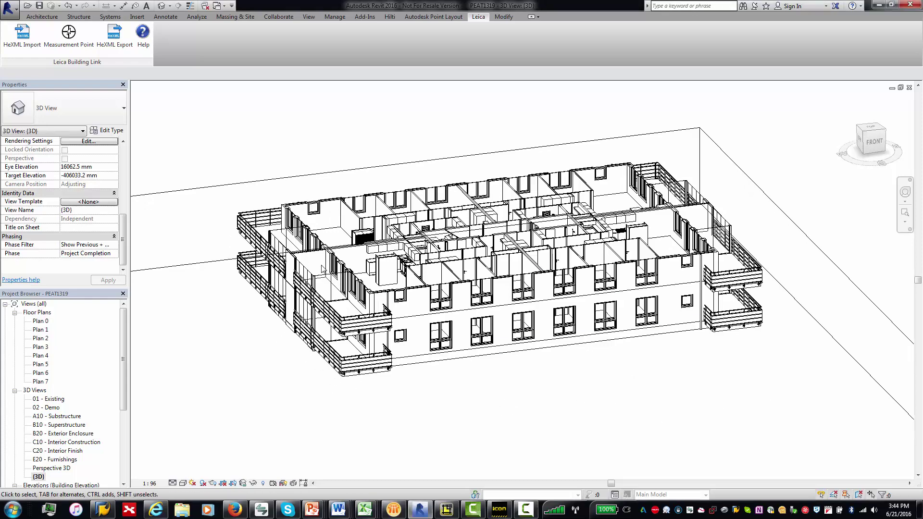
scroll(315, 350, up, 5)
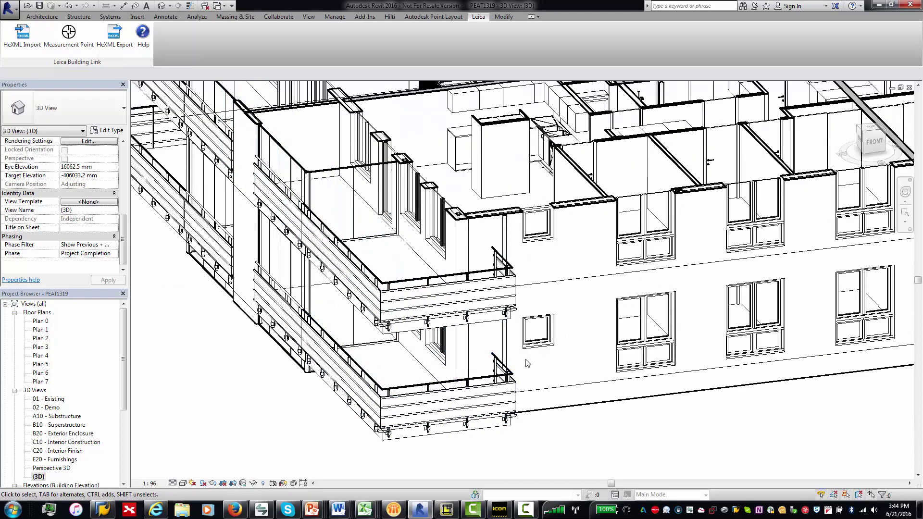
middle_drag(574, 394, 414, 445)
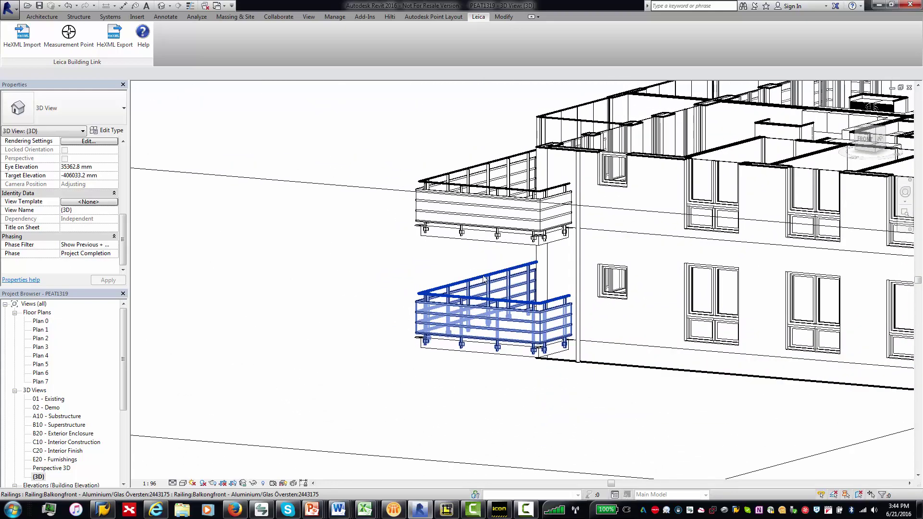
scroll(484, 279, up, 3)
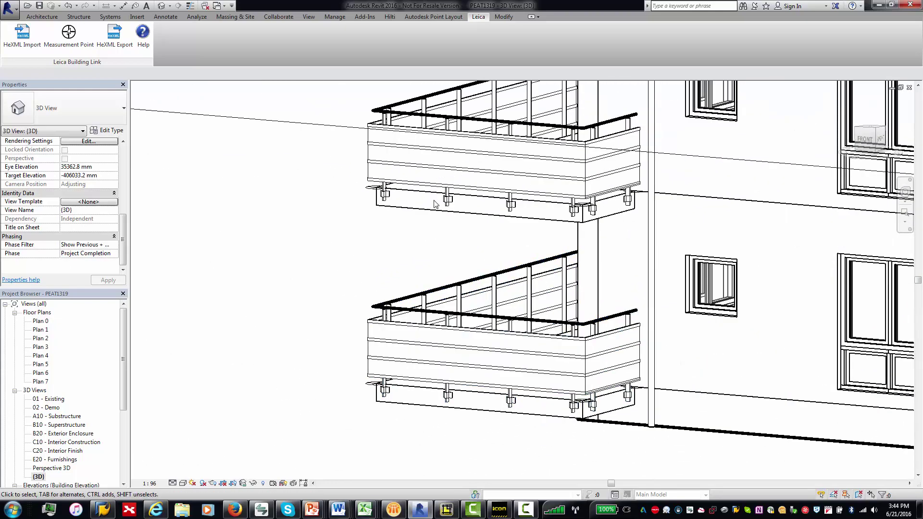
middle_drag(588, 422, 482, 412)
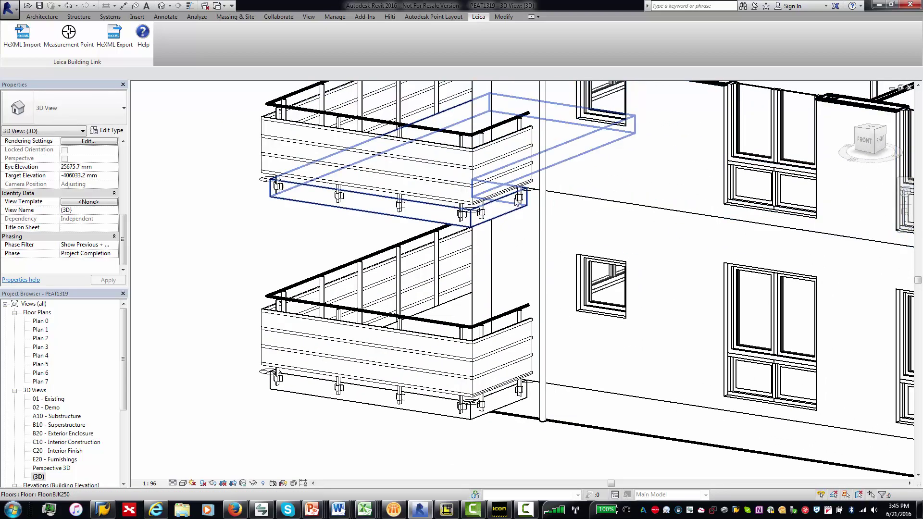
click(529, 192)
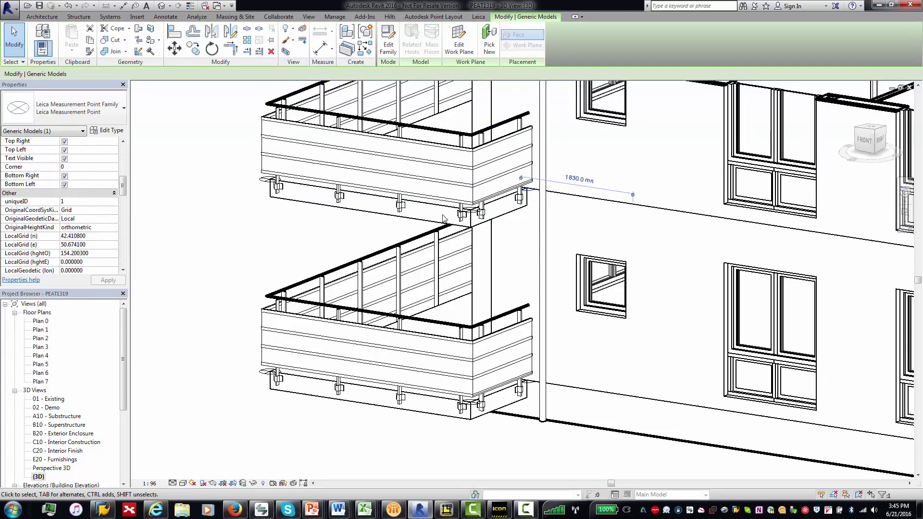
scroll(115, 204, down, 10)
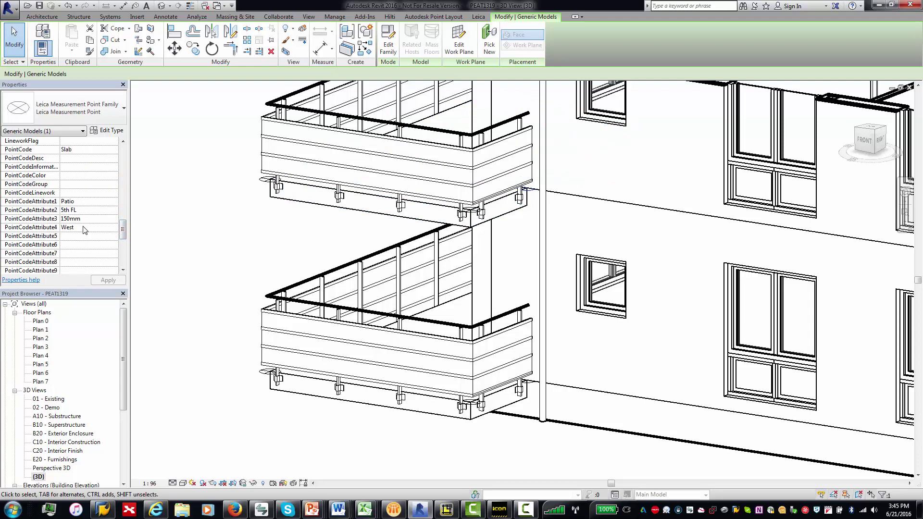
- Check the point code attributes of the measurement points on the lower west patio slab and the upper east patio slab corner
click(468, 210)
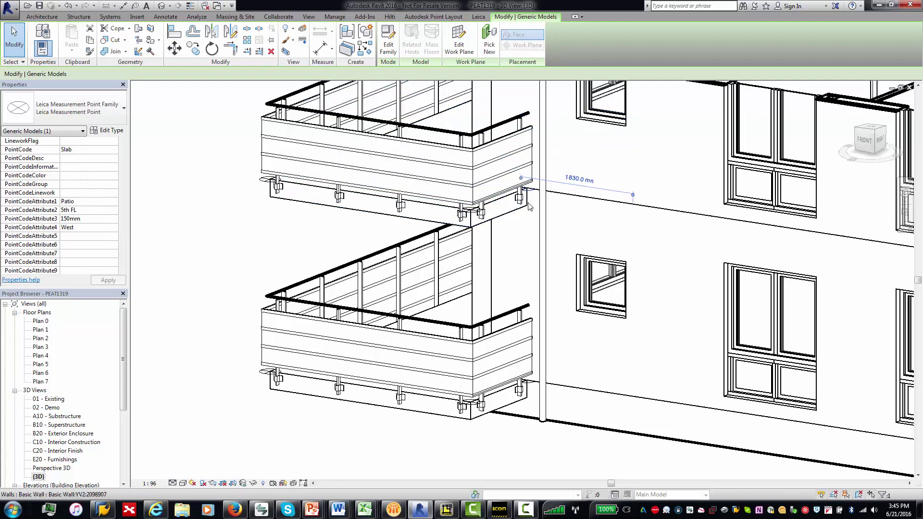
click(473, 405)
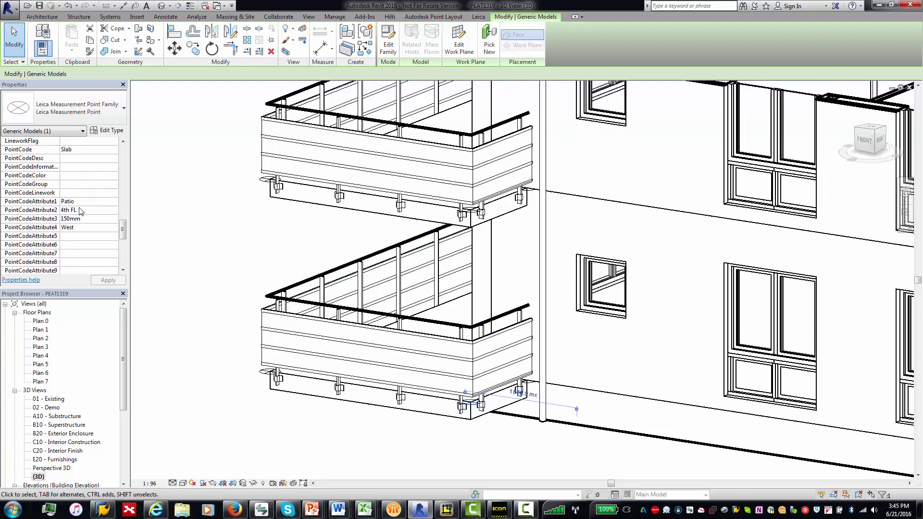
scroll(200, 243, down, 5)
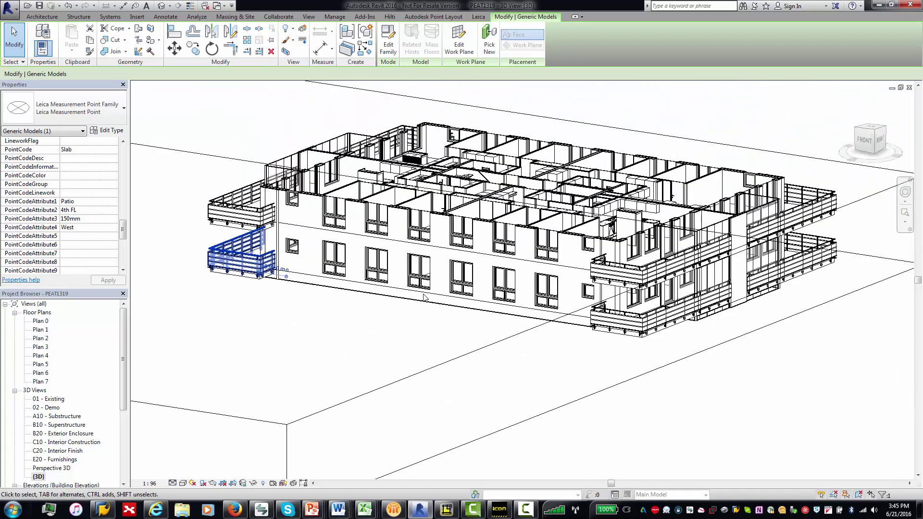
scroll(653, 300, up, 5)
scroll(653, 300, up, 2)
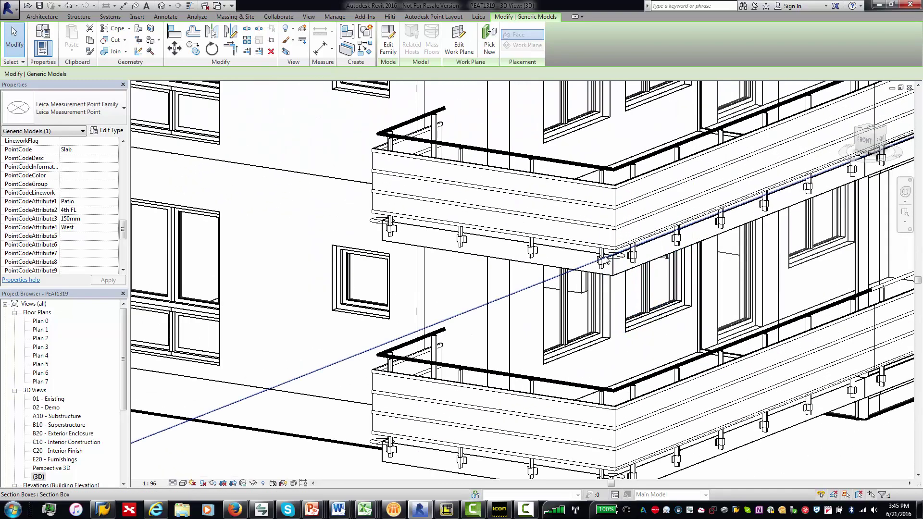
click(604, 260)
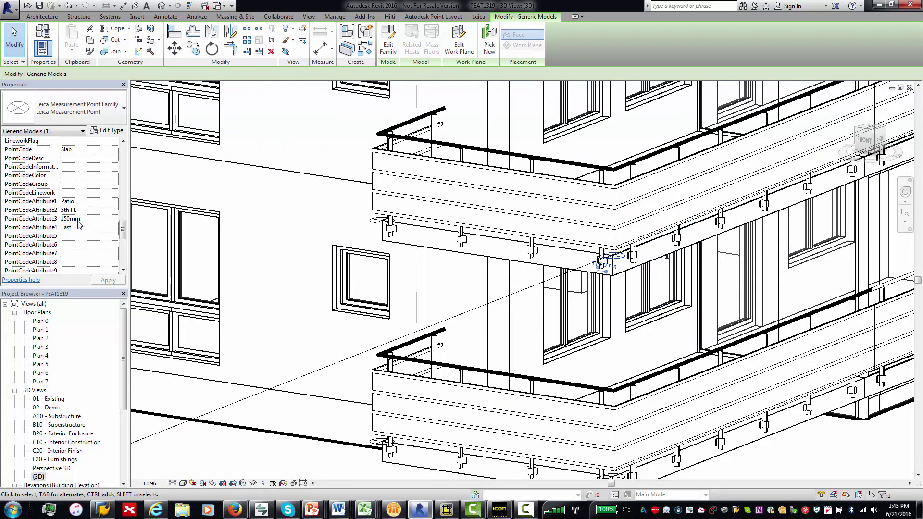
- Bring the whole building back into view and clear the measurement point selection
scroll(448, 340, down, 6)
shift+middle_drag(449, 339, 549, 358)
scroll(549, 358, down, 4)
scroll(433, 393, up, 8)
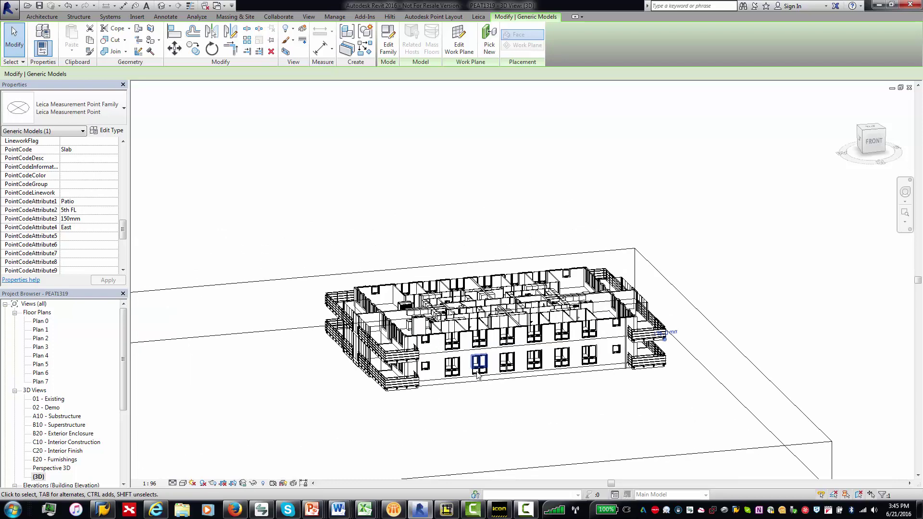
scroll(456, 403, down, 2)
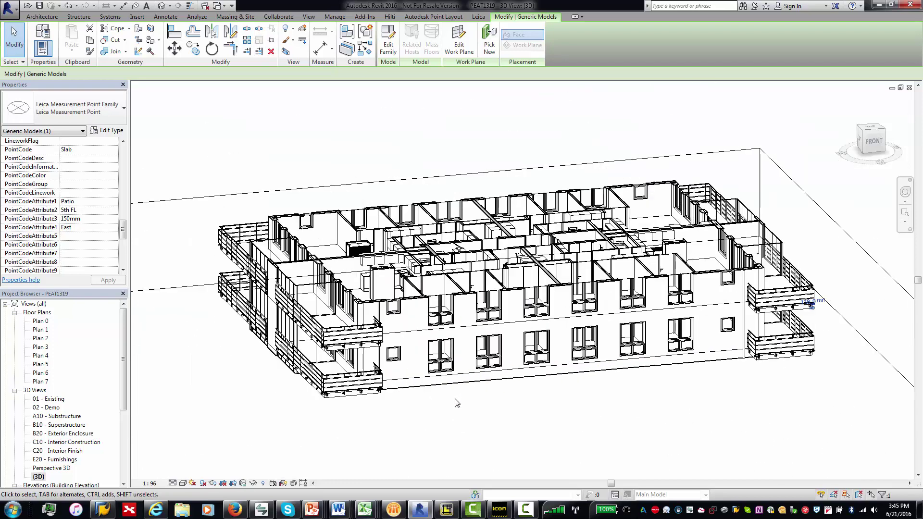
click(457, 431)
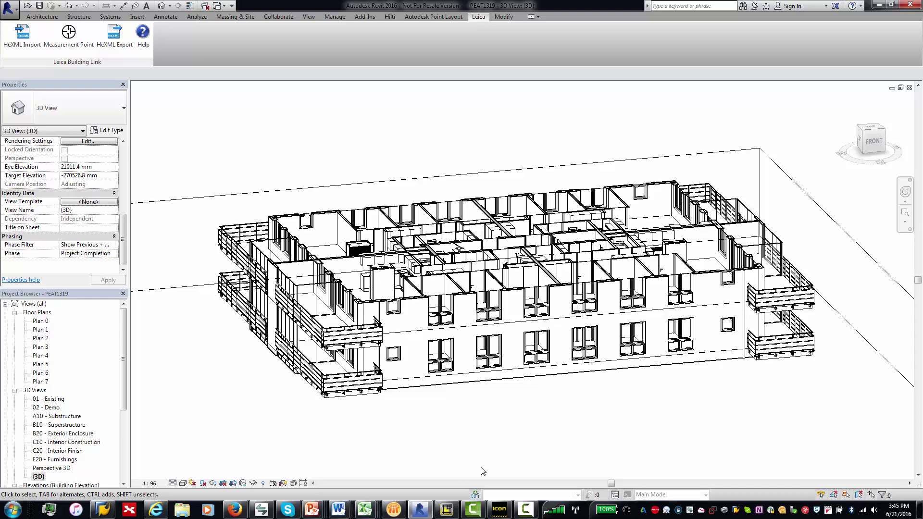
- Switch to the iCON application and create a new project named PEAT
click(877, 7)
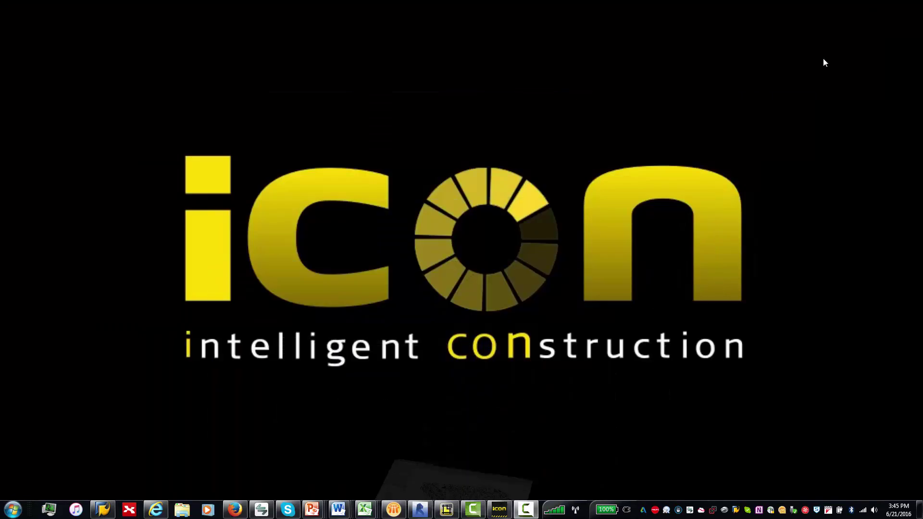
click(501, 511)
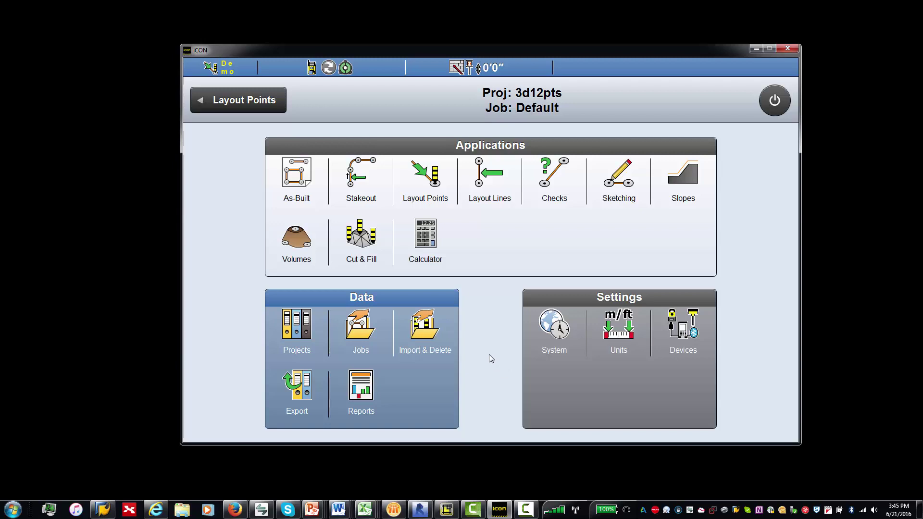
click(314, 333)
click(312, 432)
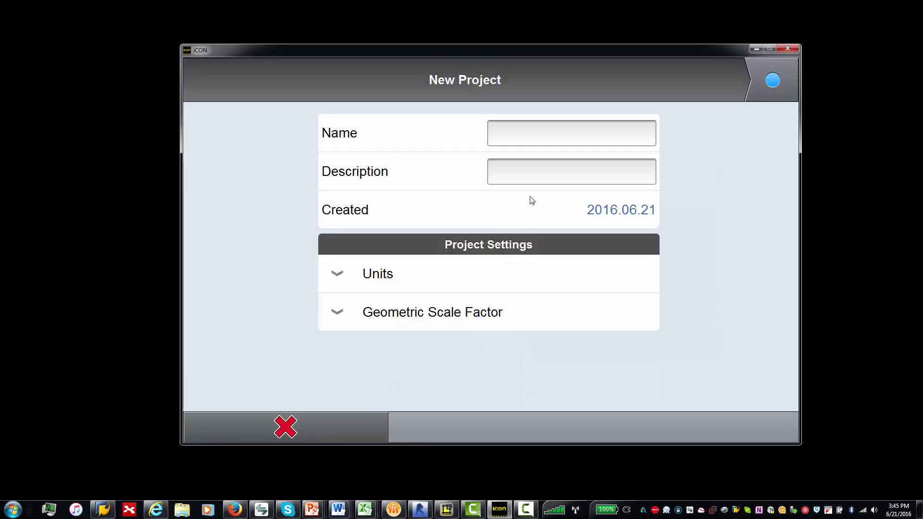
click(562, 139)
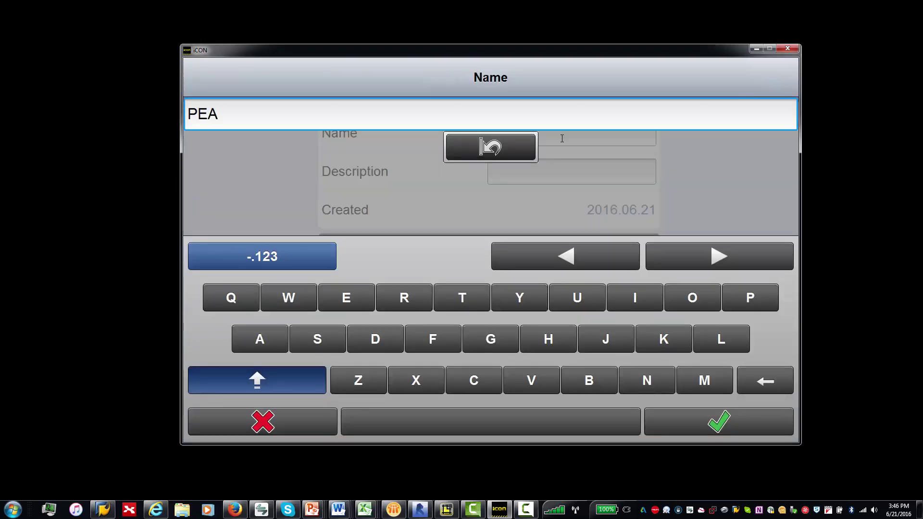
click(741, 424)
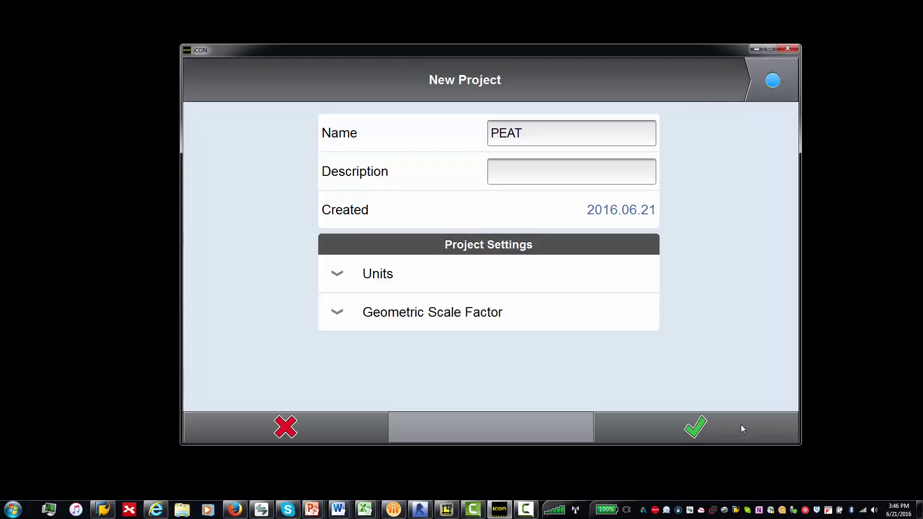
click(740, 425)
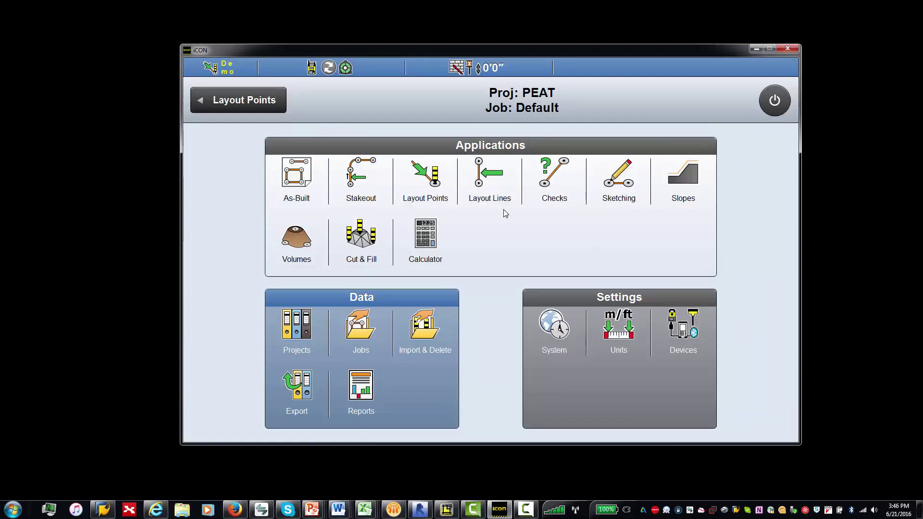
- Set the reference data import source to Removable Disk (F:), location Data, subfolder PEAT
click(435, 342)
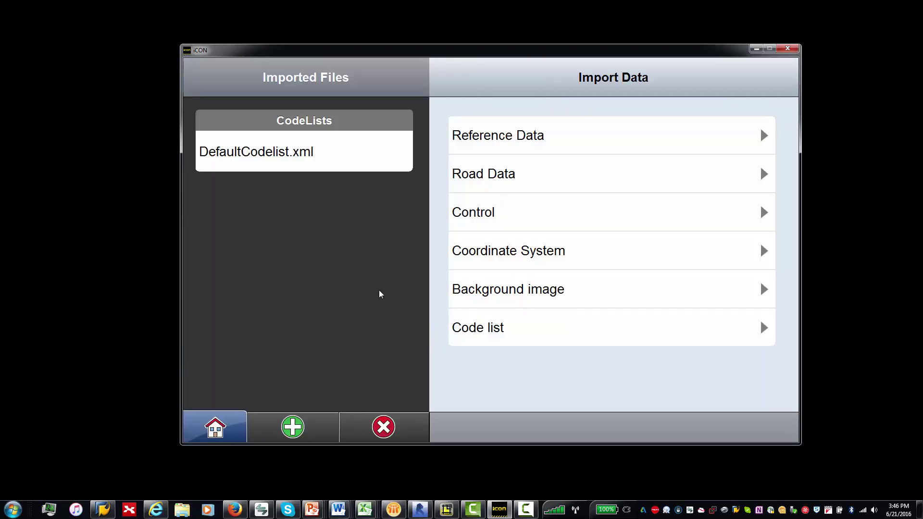
click(570, 148)
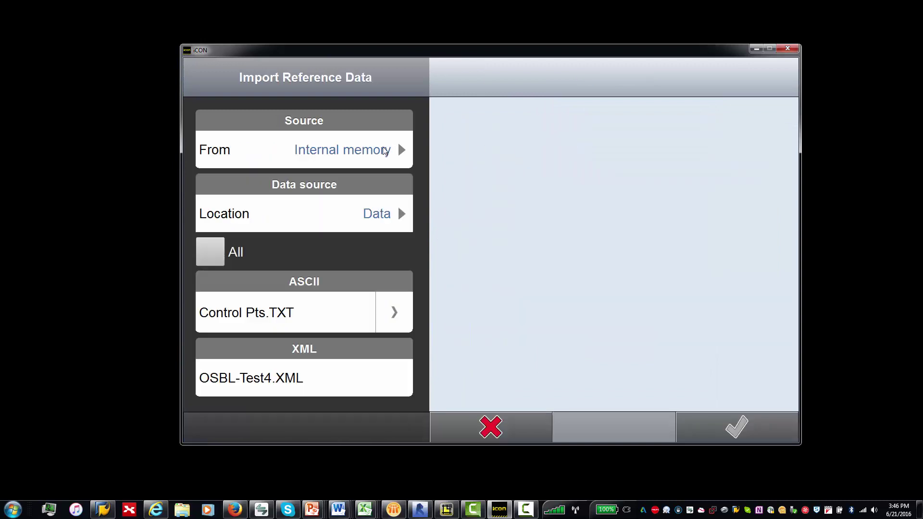
click(488, 174)
click(368, 214)
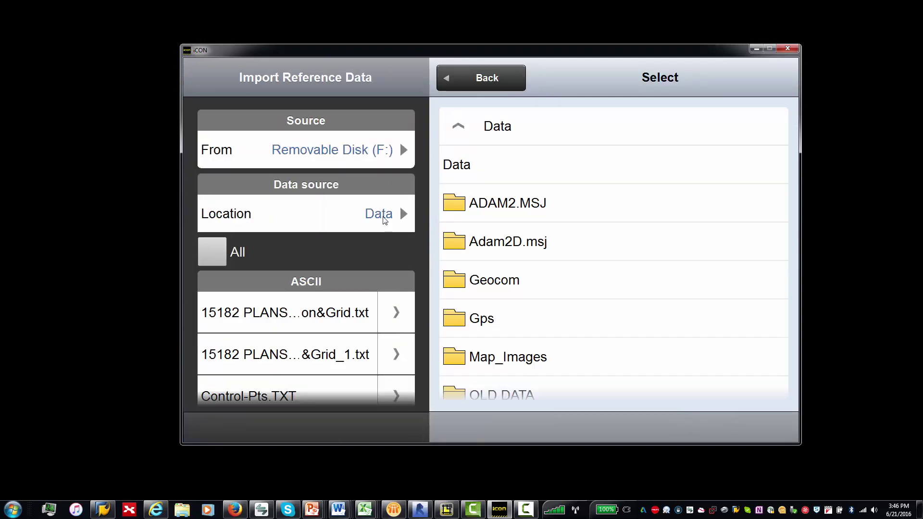
scroll(510, 337, down, 1)
click(510, 383)
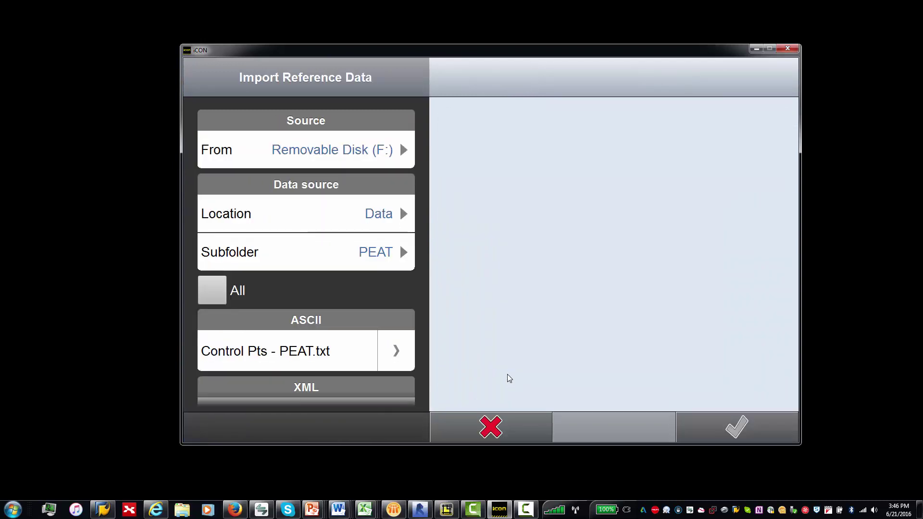
- Import SlabPoints.XML and PEAT 4th-5th 3D.dxf as reference data and return to the home screen
scroll(413, 331, down, 4)
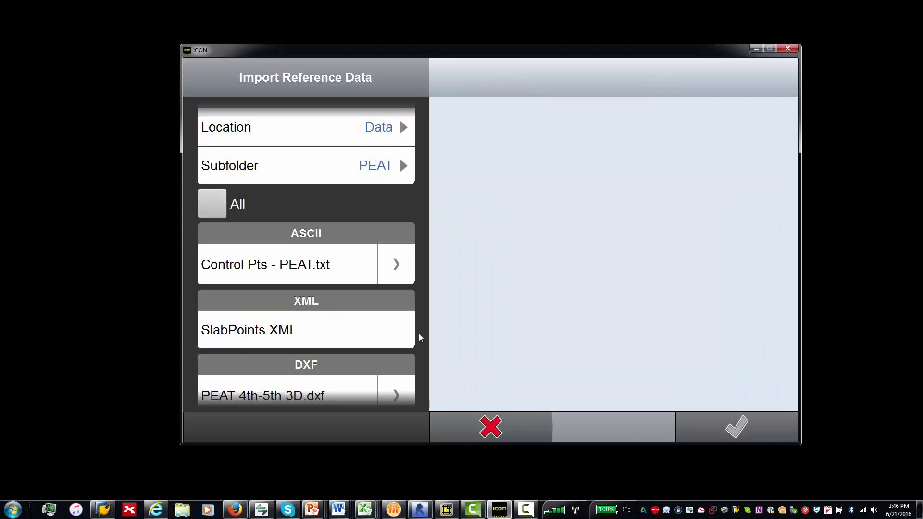
click(326, 318)
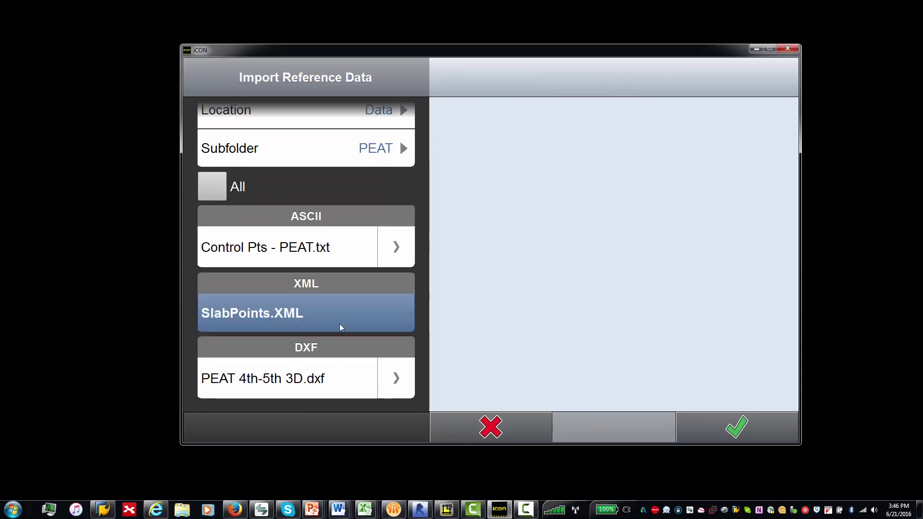
click(315, 382)
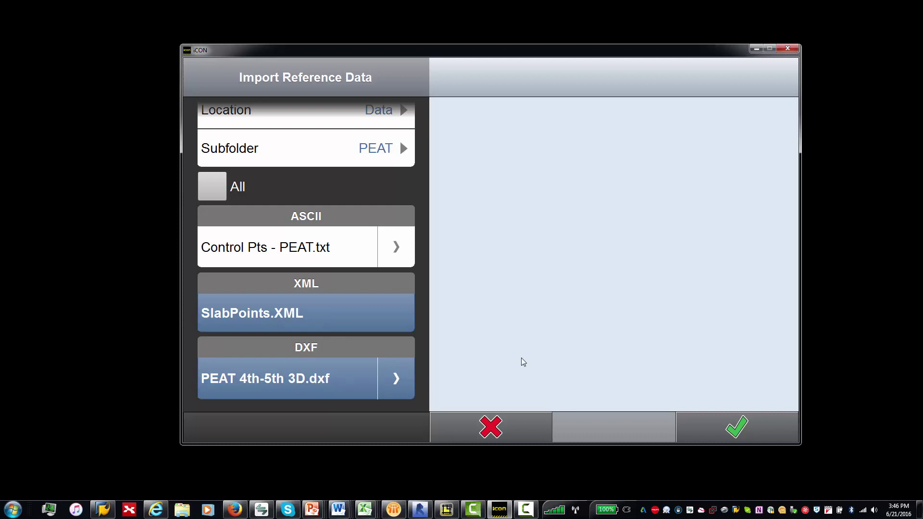
click(735, 431)
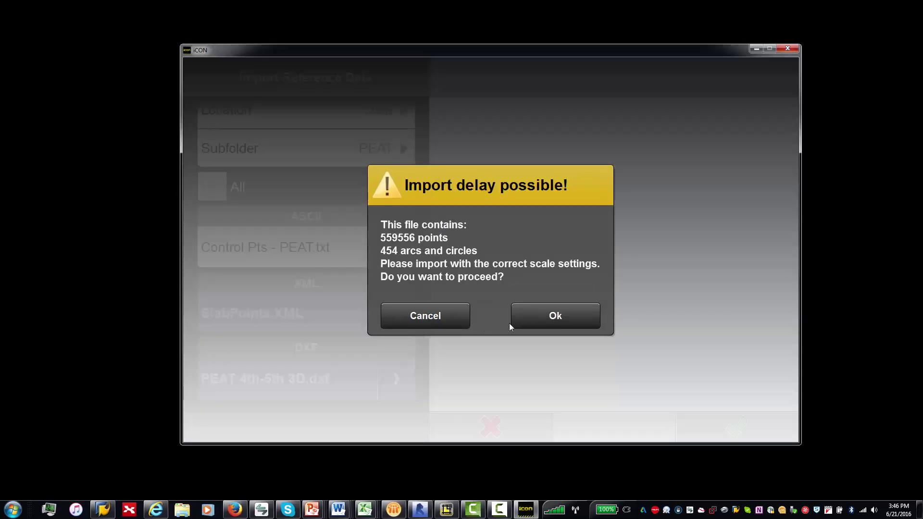
click(548, 313)
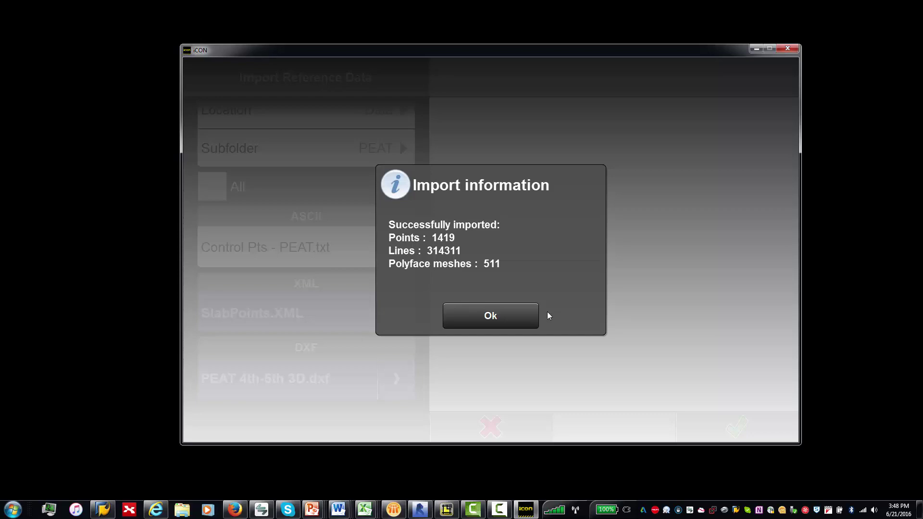
click(501, 318)
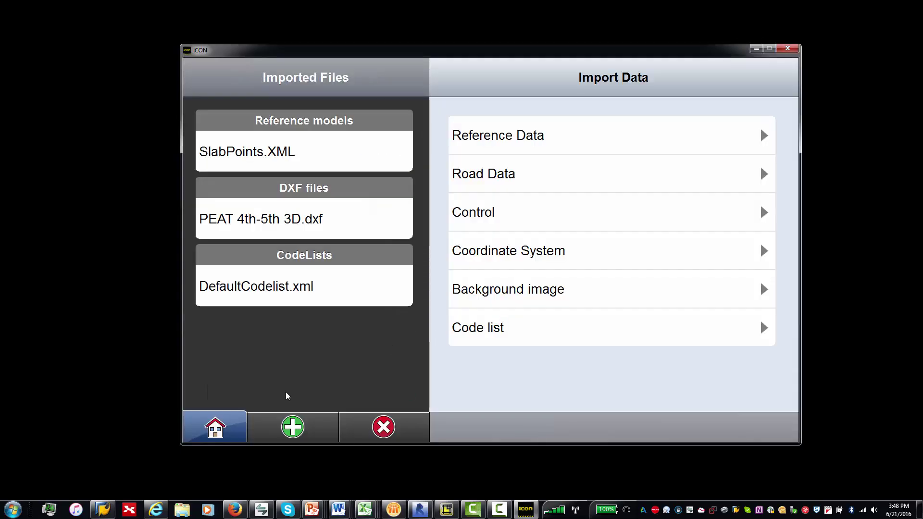
click(241, 429)
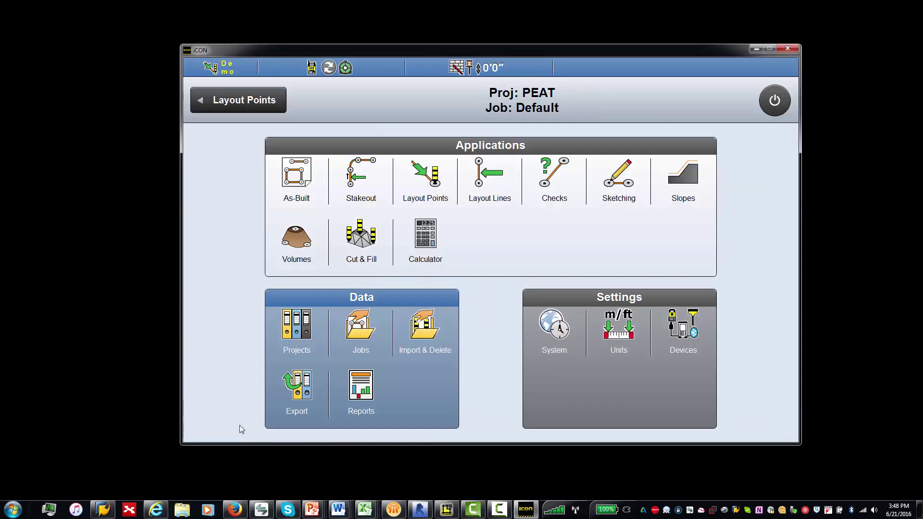
- Open Layout Points and turn off the G-ANNO-SYMB layer of PEAT 4th-5th 3D.dxf
click(431, 183)
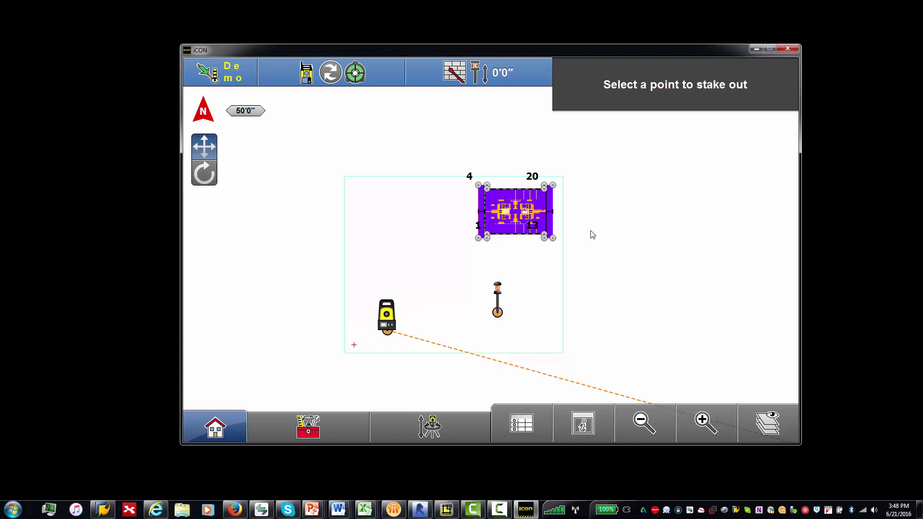
click(750, 432)
click(547, 208)
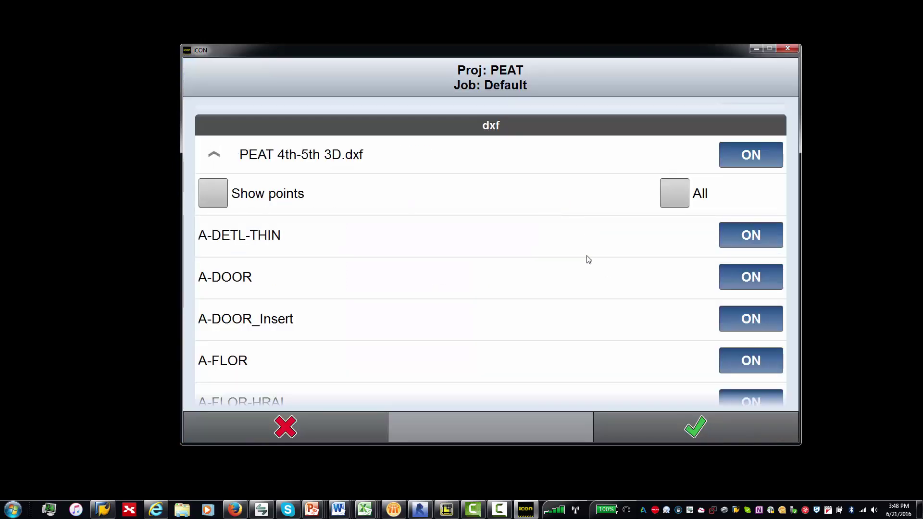
scroll(581, 274, down, 10)
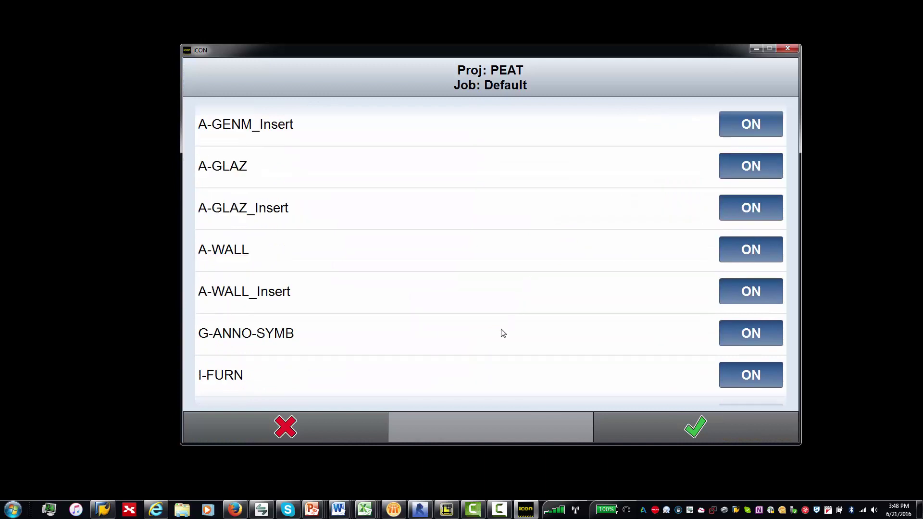
click(728, 336)
click(725, 434)
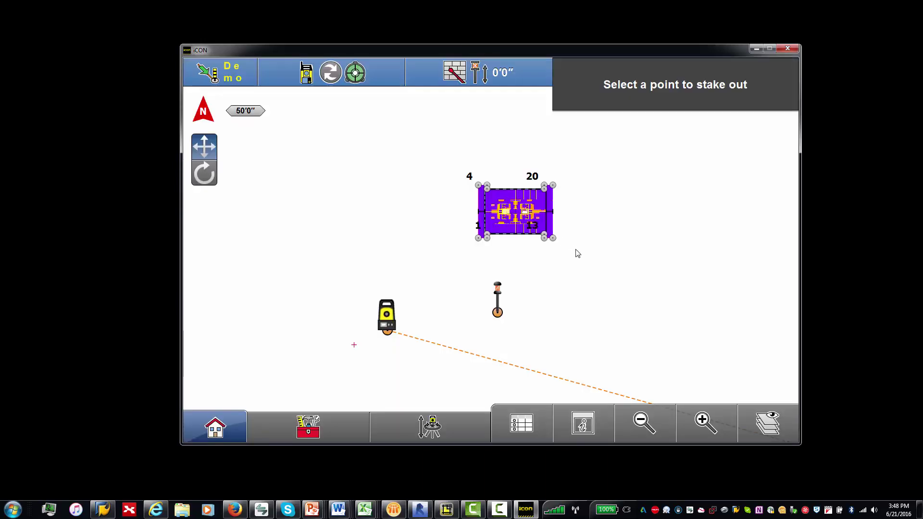
- Enlarge the building plan and rotate it into a 3D view to examine the slab points on both floors
click(717, 431)
drag(633, 326, 618, 350)
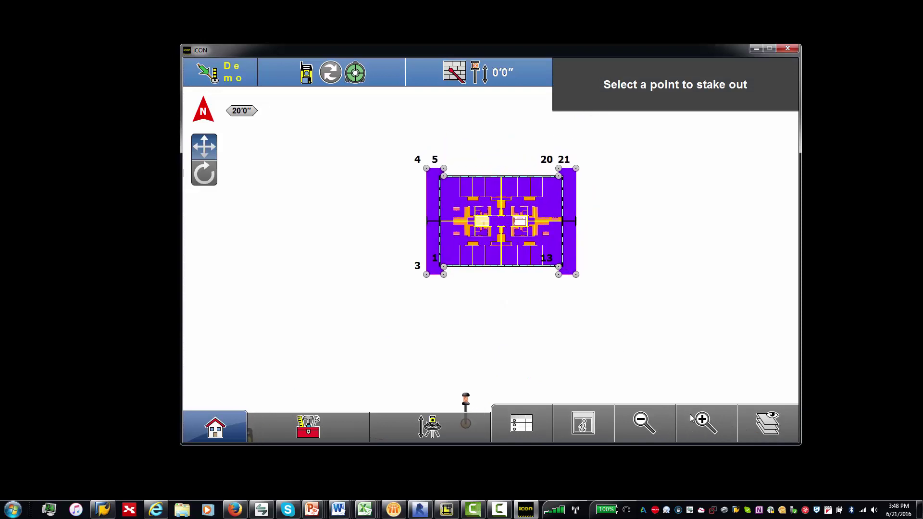
click(692, 416)
drag(667, 277, 629, 320)
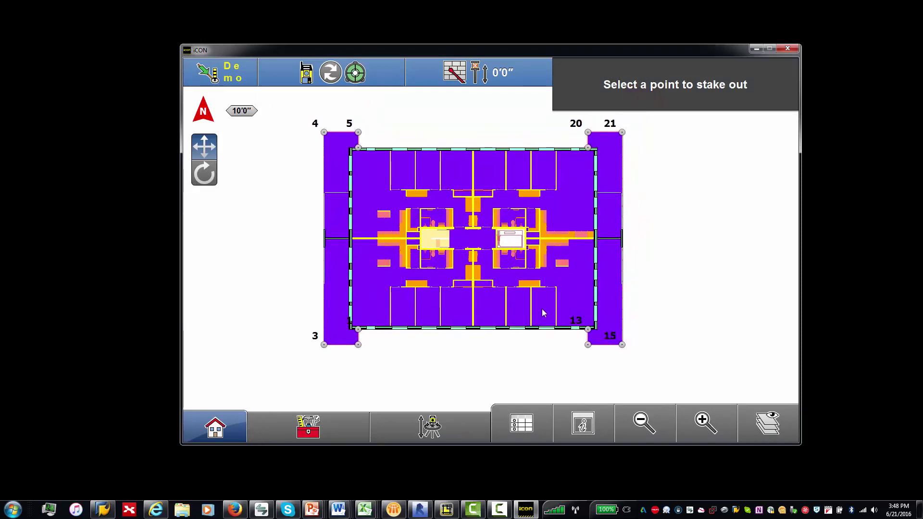
click(204, 173)
drag(475, 344, 515, 255)
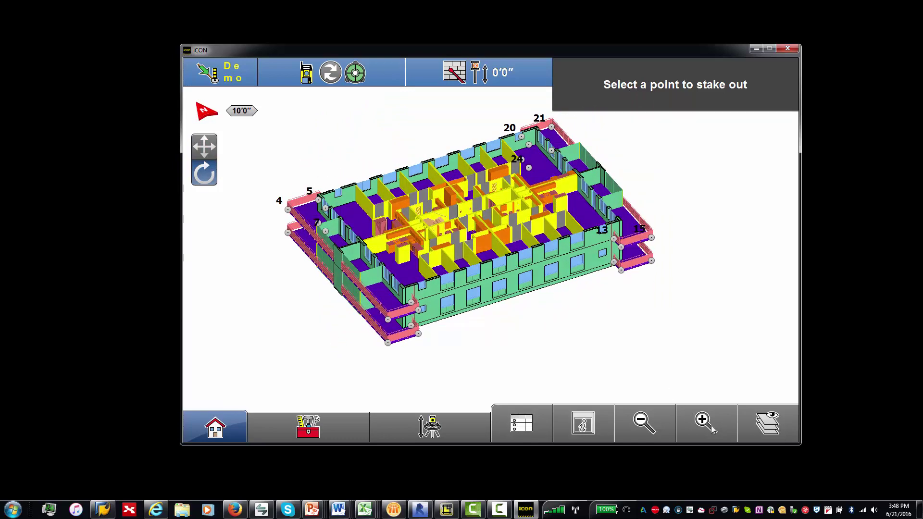
click(701, 421)
drag(422, 299, 477, 249)
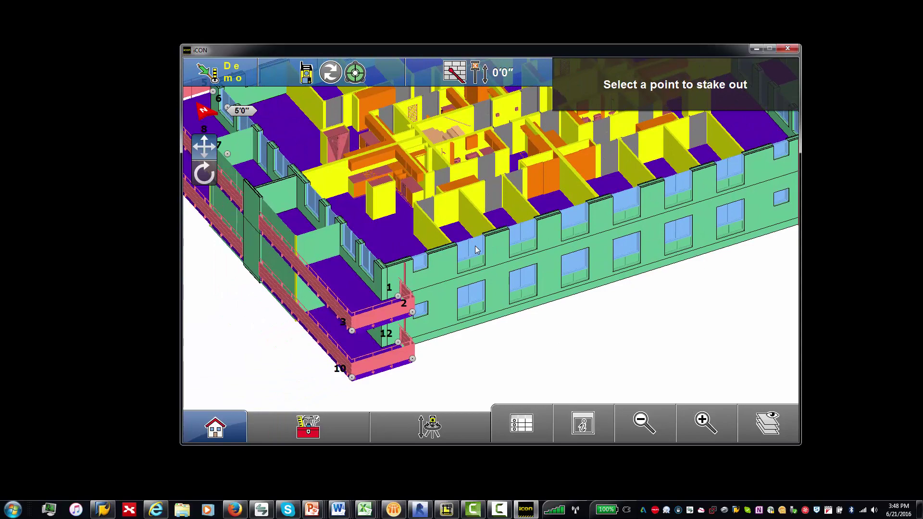
- Select slab points 2 and 11 at the corner of the west patios to read their attributes
drag(379, 275, 574, 261)
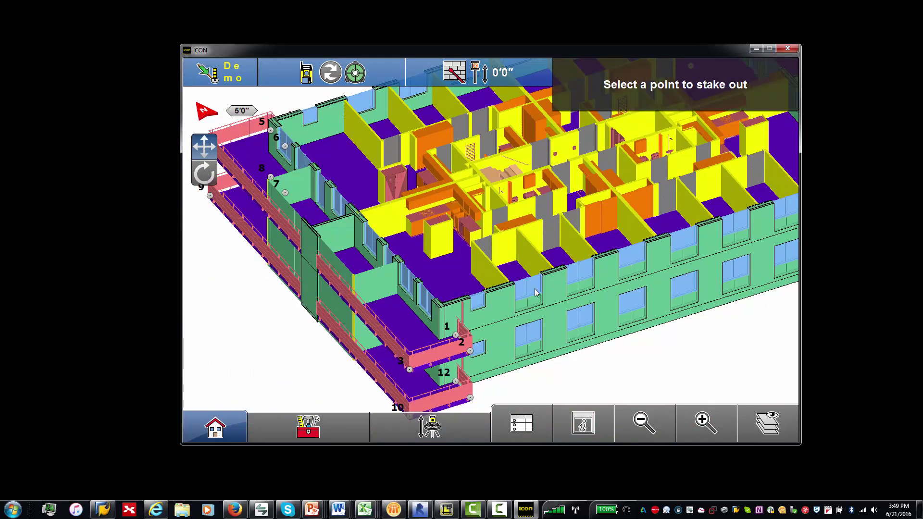
drag(534, 288, 609, 199)
click(711, 435)
drag(615, 310, 575, 239)
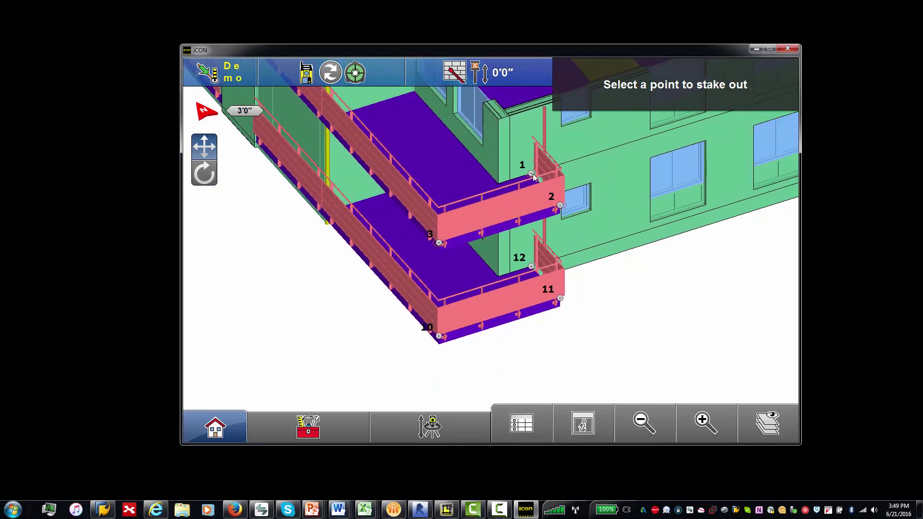
click(560, 205)
drag(604, 135, 692, 137)
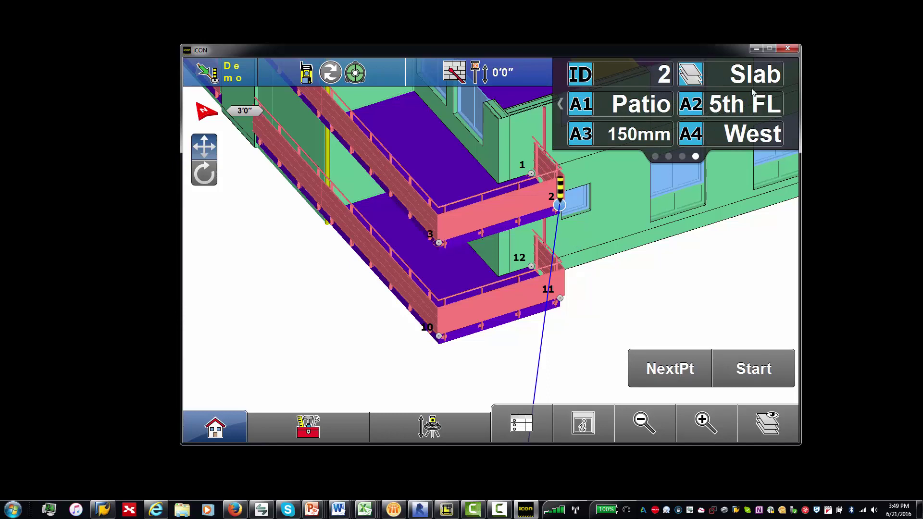
click(560, 298)
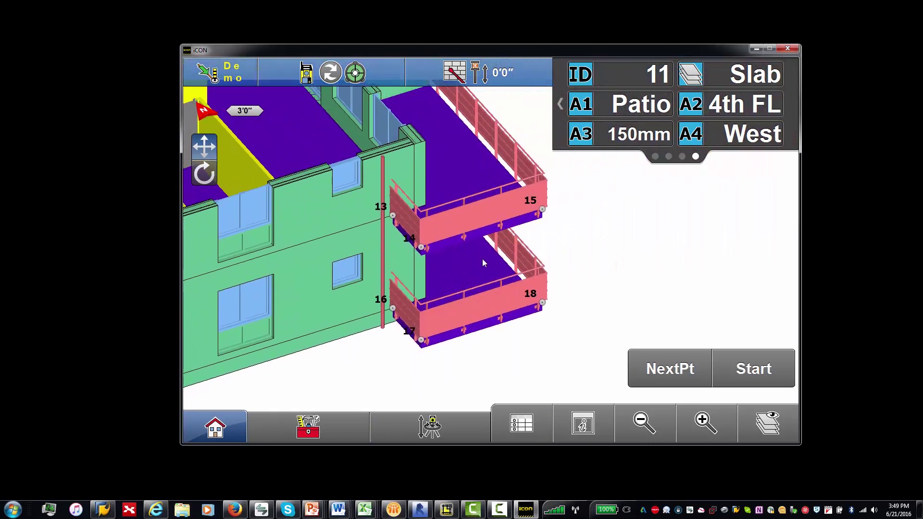
- Select slab points 15 and 18 at the outer corner of the east patios to read their attributes
click(543, 209)
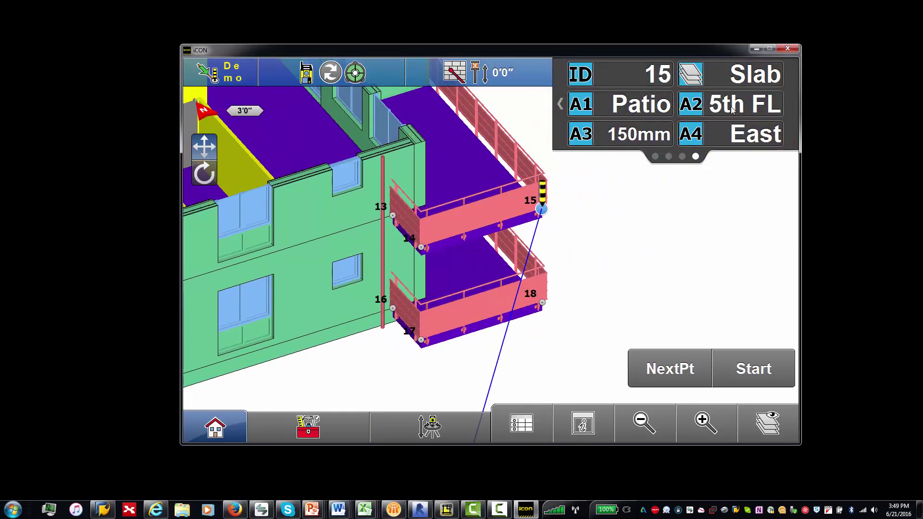
click(543, 303)
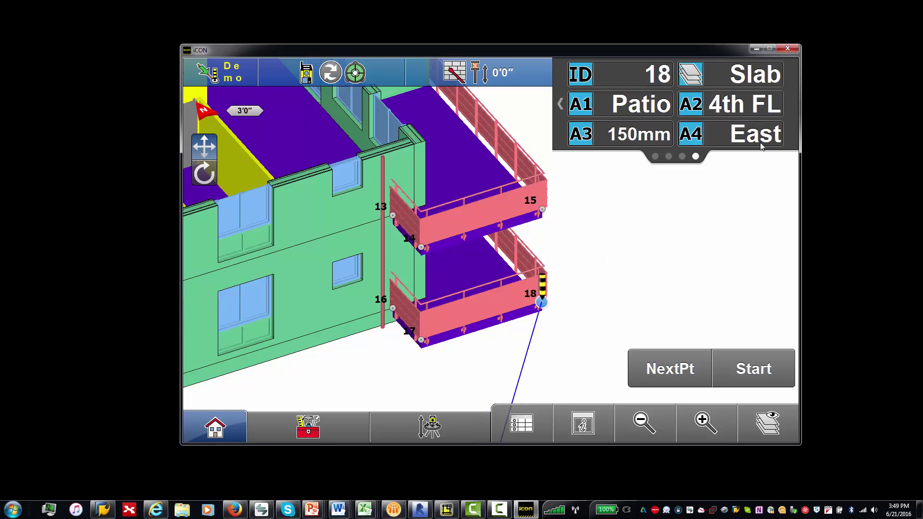
drag(572, 339, 649, 279)
click(645, 423)
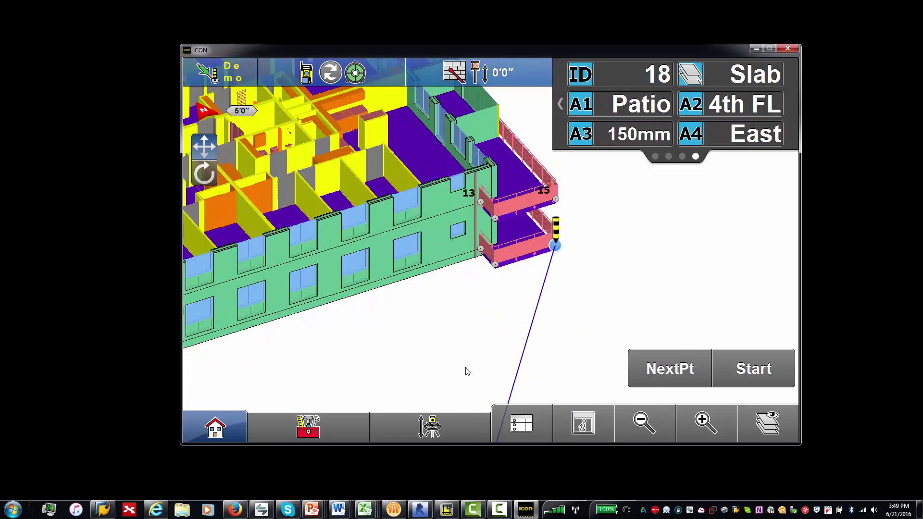
drag(523, 343, 578, 319)
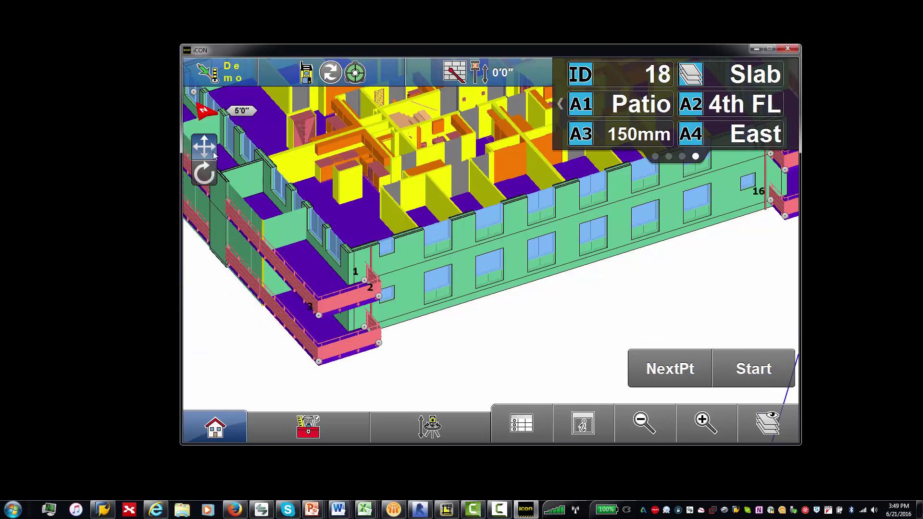
- Return to the north-oriented plan view with the whole building in sight
click(204, 112)
click(644, 422)
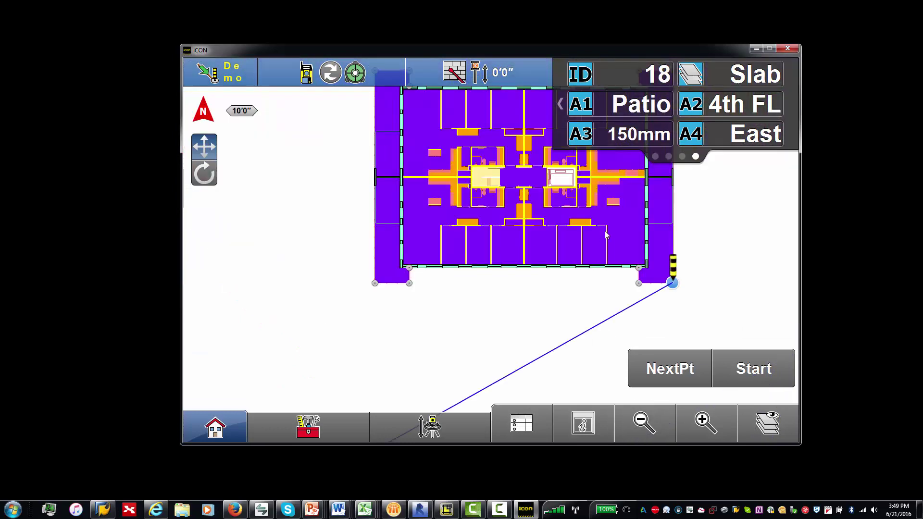
drag(605, 233, 516, 279)
drag(605, 261, 613, 275)
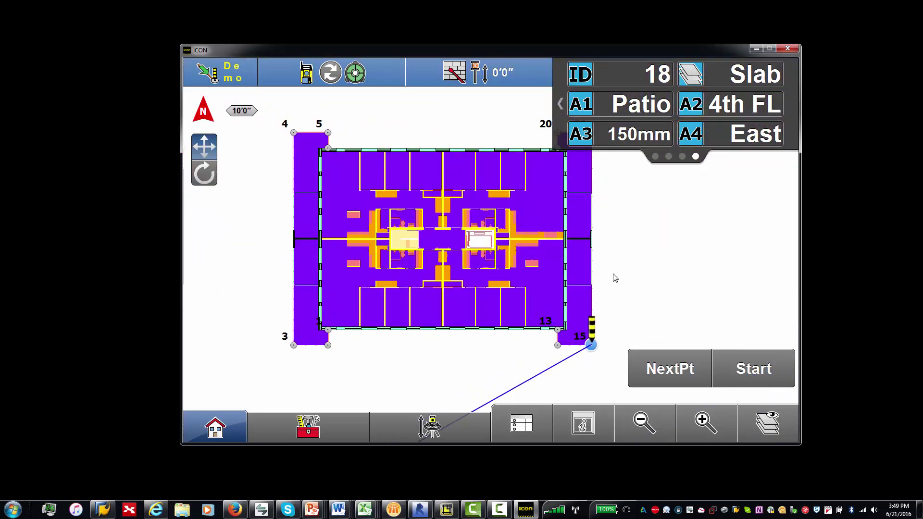
click(704, 423)
click(654, 420)
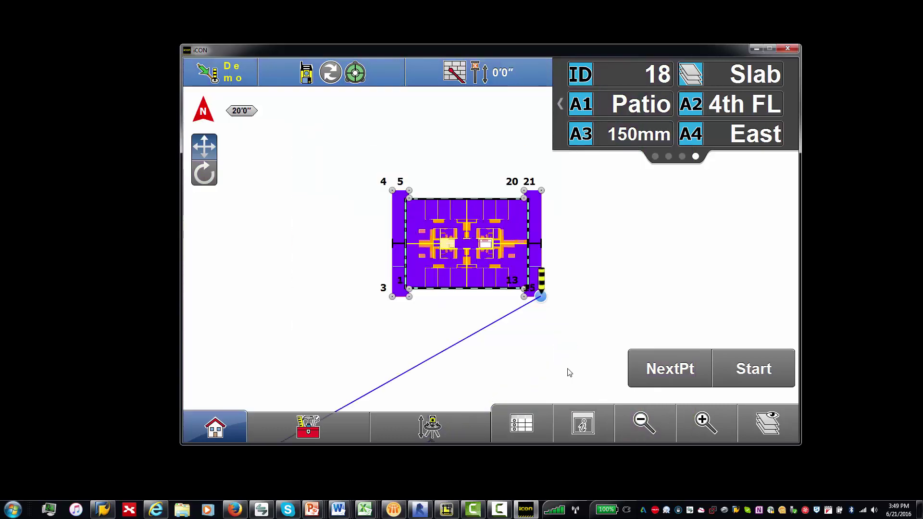
- Start a control import with the source set to Removable Disk (F:), location Data, subfolder PEAT
click(216, 419)
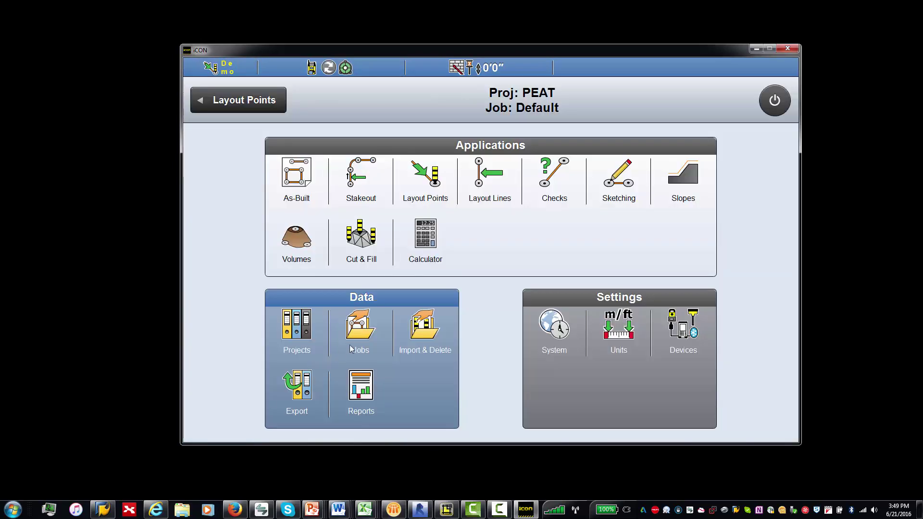
click(425, 334)
click(291, 427)
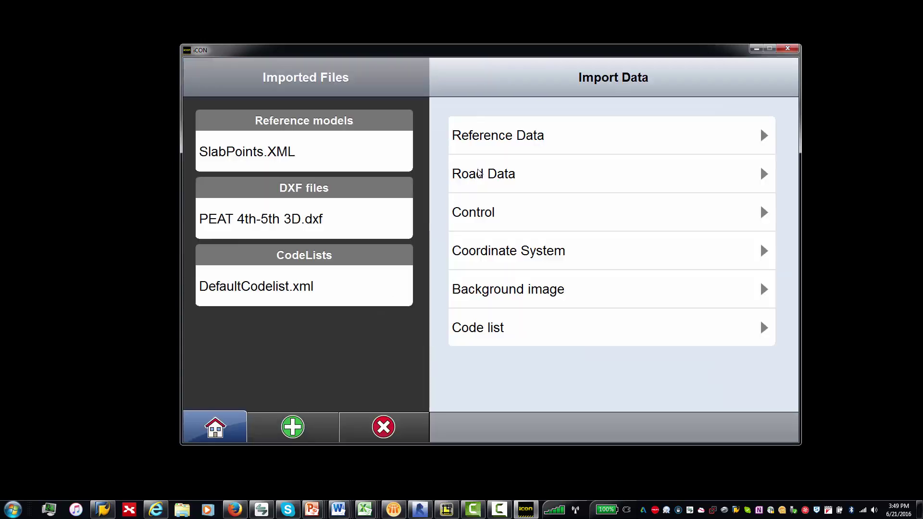
click(514, 221)
click(370, 147)
click(519, 181)
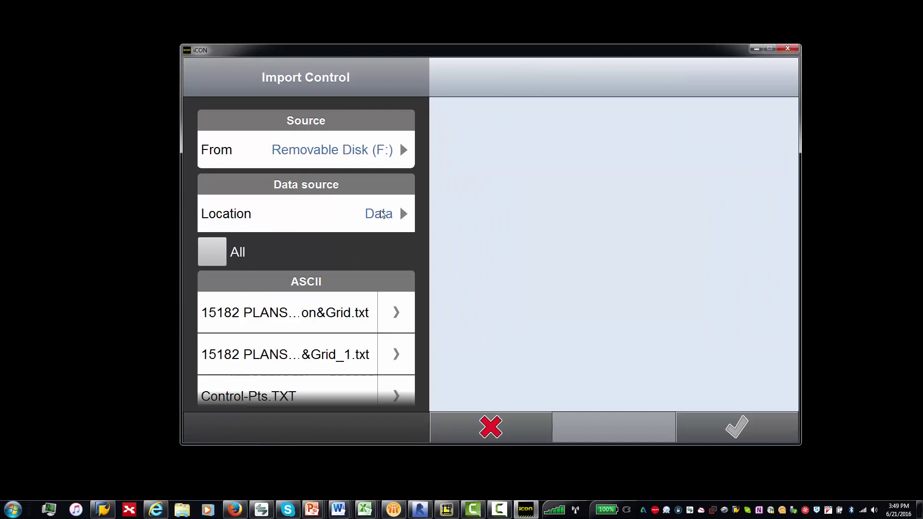
click(379, 213)
scroll(501, 385, down, 1)
click(485, 381)
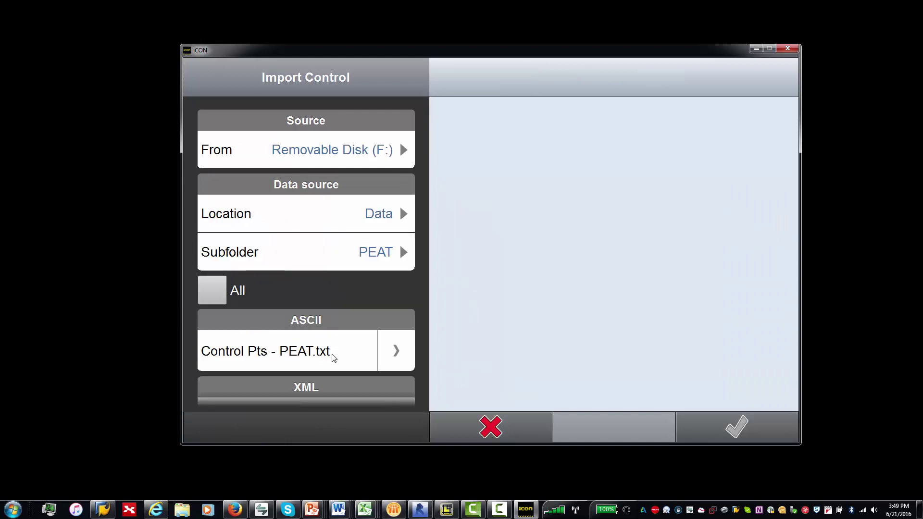
- Import Control Pts - PEAT.txt as control points and return to the home screen
scroll(330, 356, down, 1)
click(313, 326)
click(733, 427)
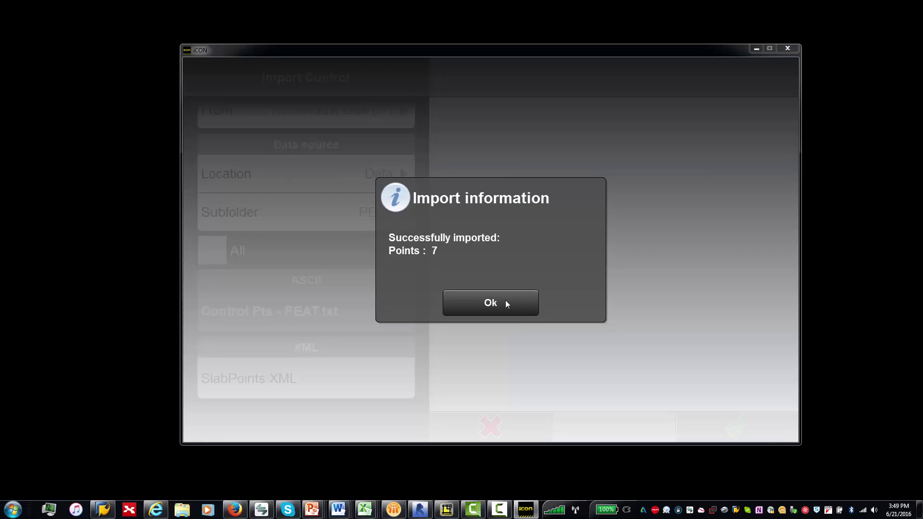
click(506, 302)
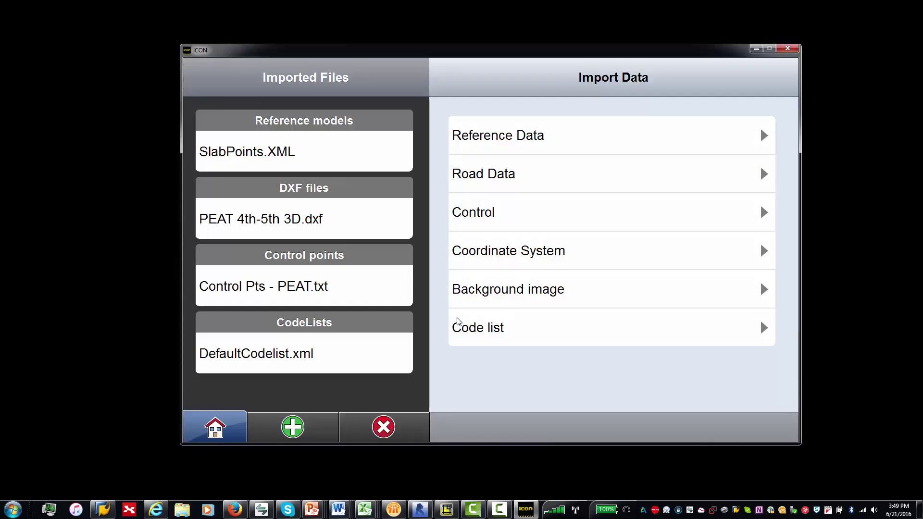
click(242, 429)
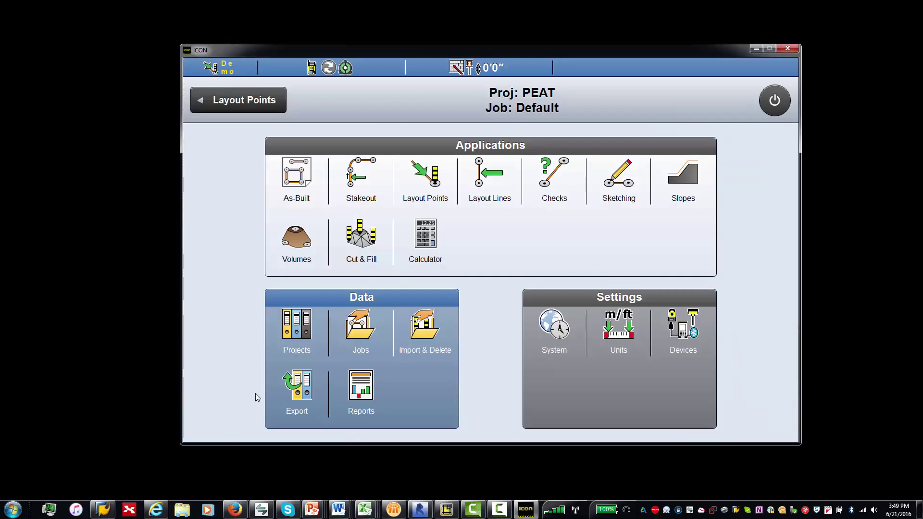
- Reopen Layout Points and review the prism types and the other controller and target settings
click(442, 199)
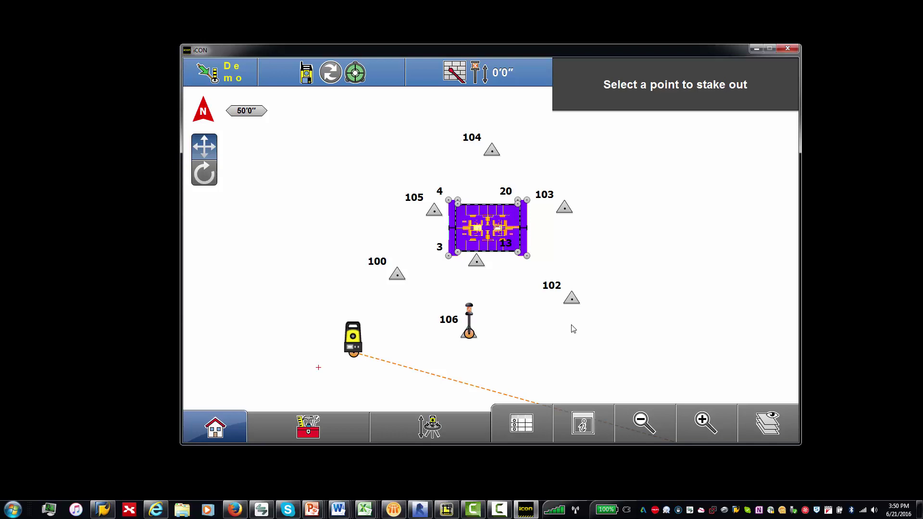
click(505, 80)
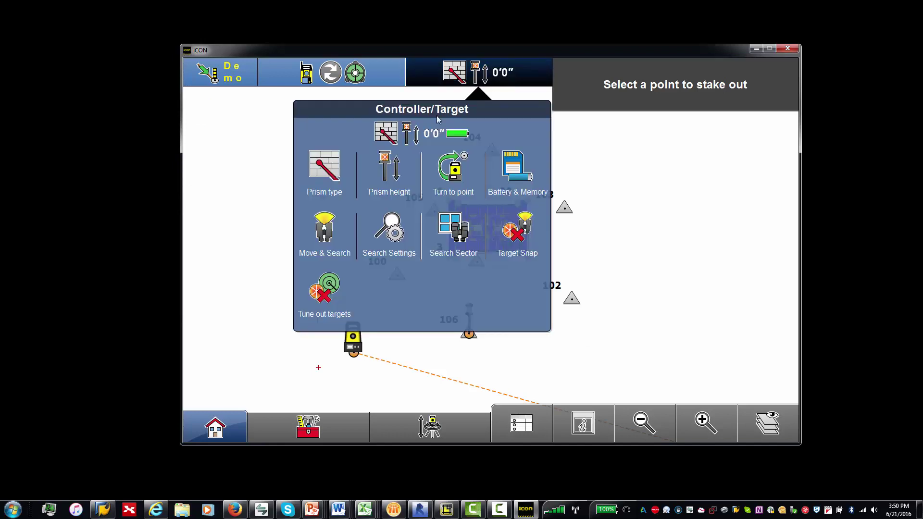
click(321, 180)
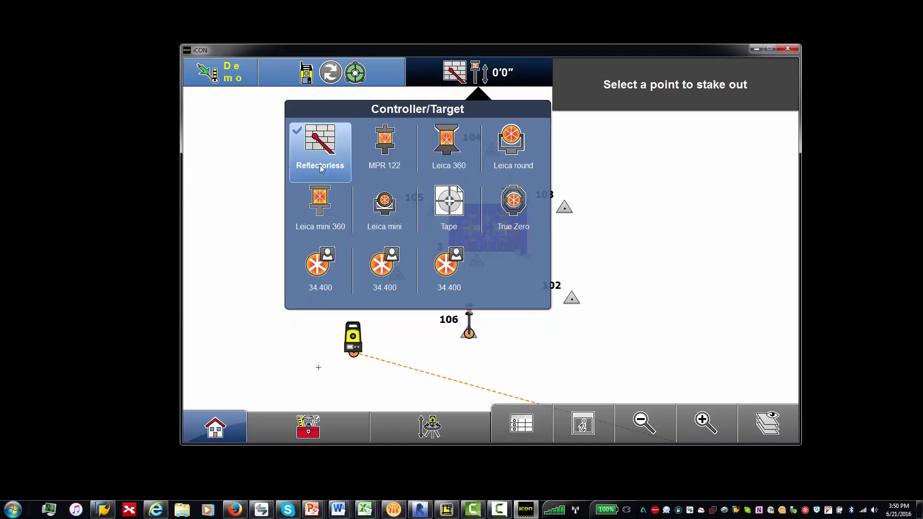
click(495, 74)
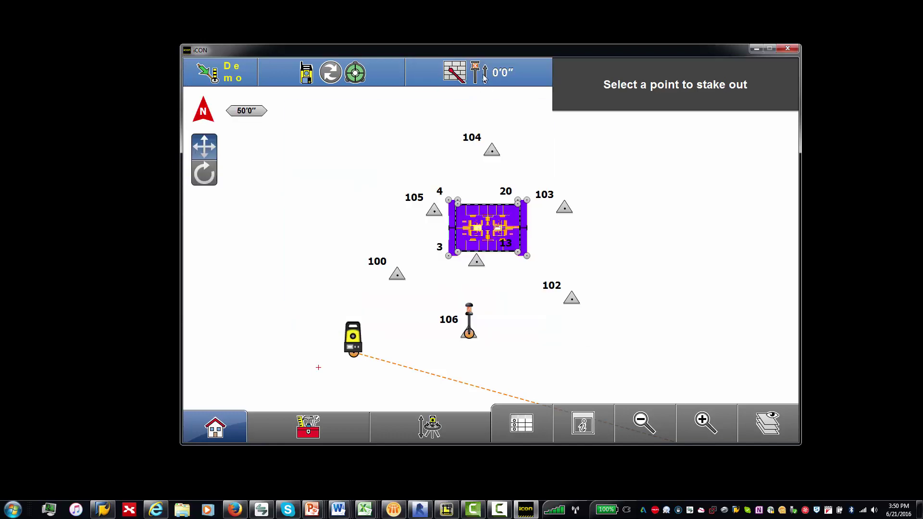
click(495, 74)
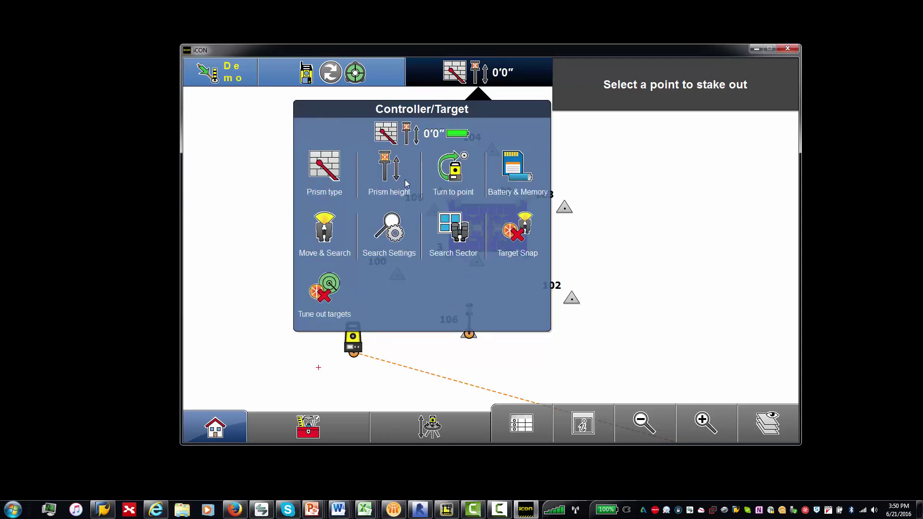
click(615, 259)
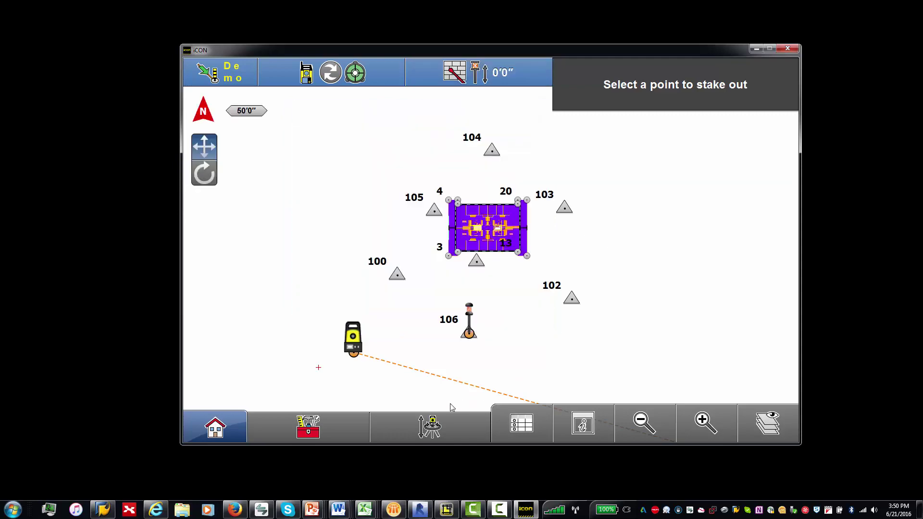
- Start a device setup over a known point and proceed past instrument levelling to the station point selection
click(441, 428)
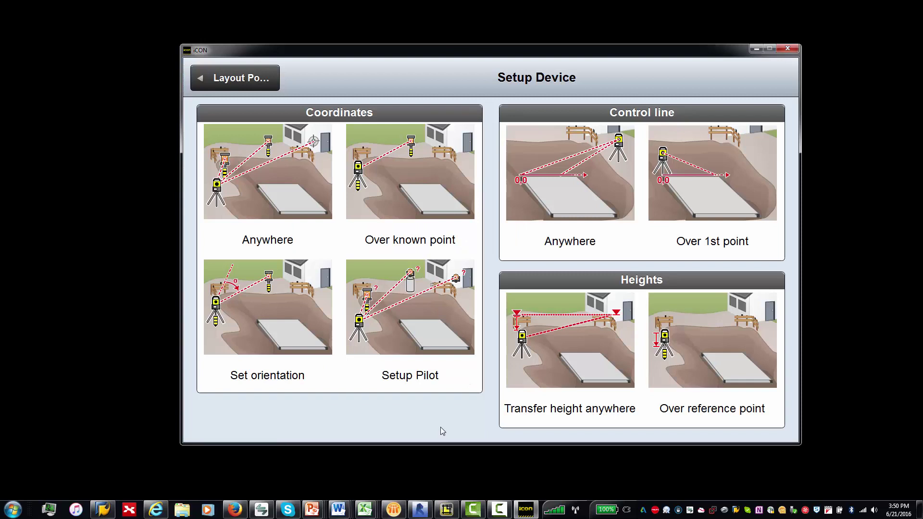
click(411, 194)
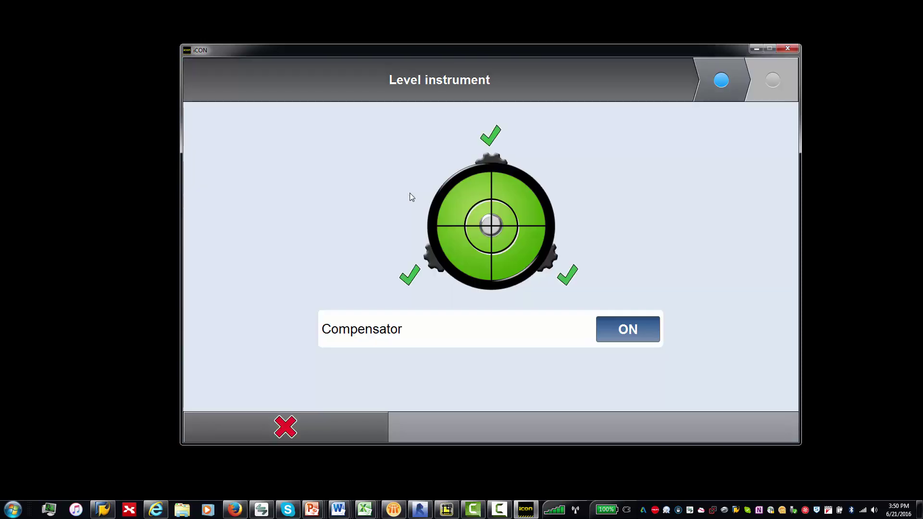
click(725, 80)
click(764, 83)
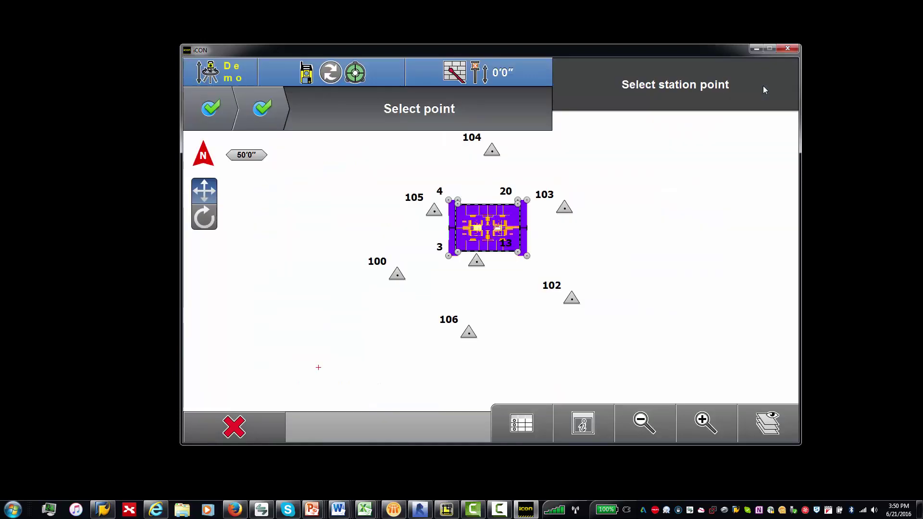
- Choose control point 101, just south of the building, as the station point
click(682, 418)
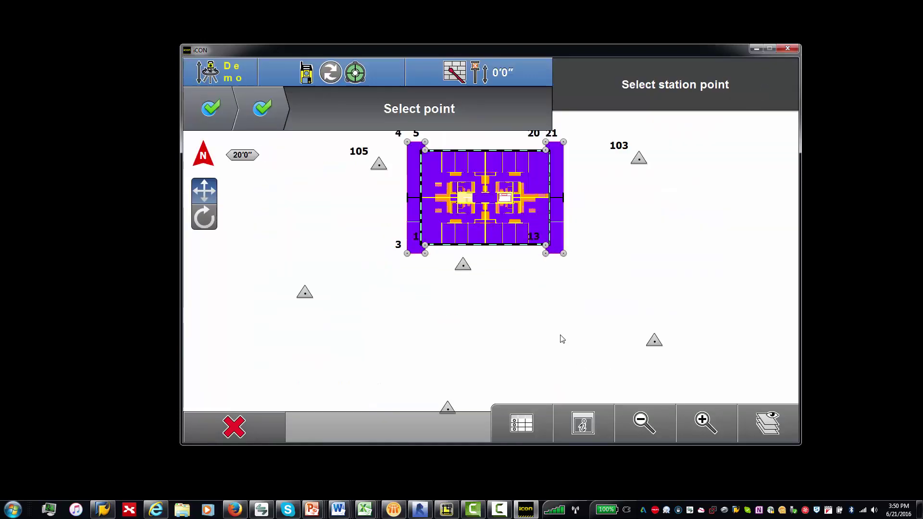
drag(559, 335, 570, 312)
click(475, 246)
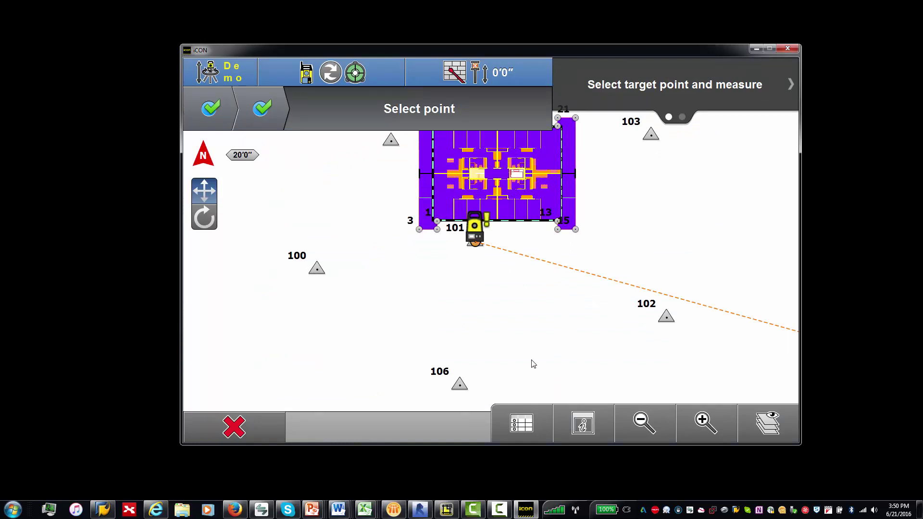
- Measure and store control point 106 as the target, and accept the calculated station
click(461, 387)
click(728, 368)
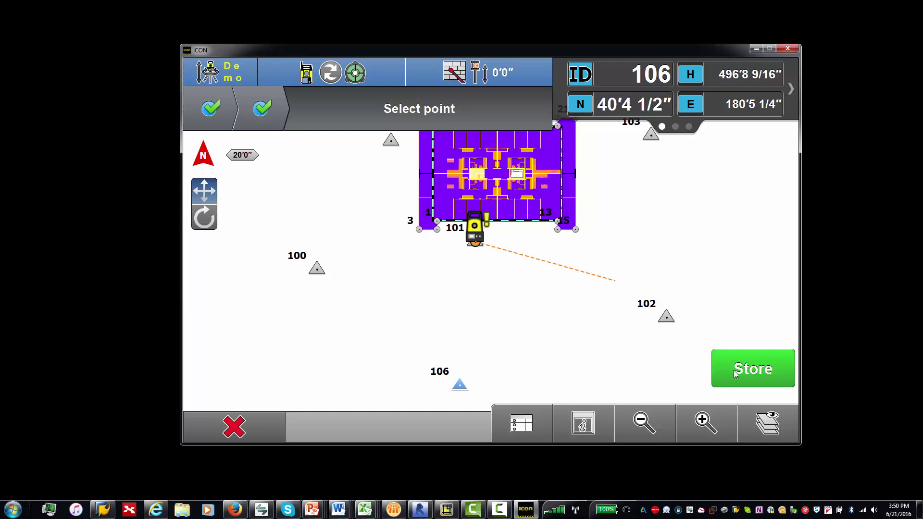
click(727, 368)
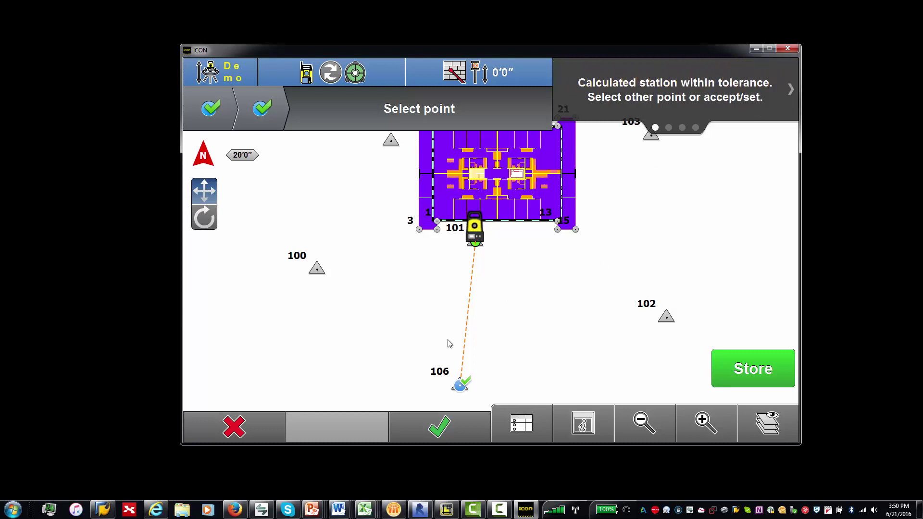
click(447, 429)
click(499, 296)
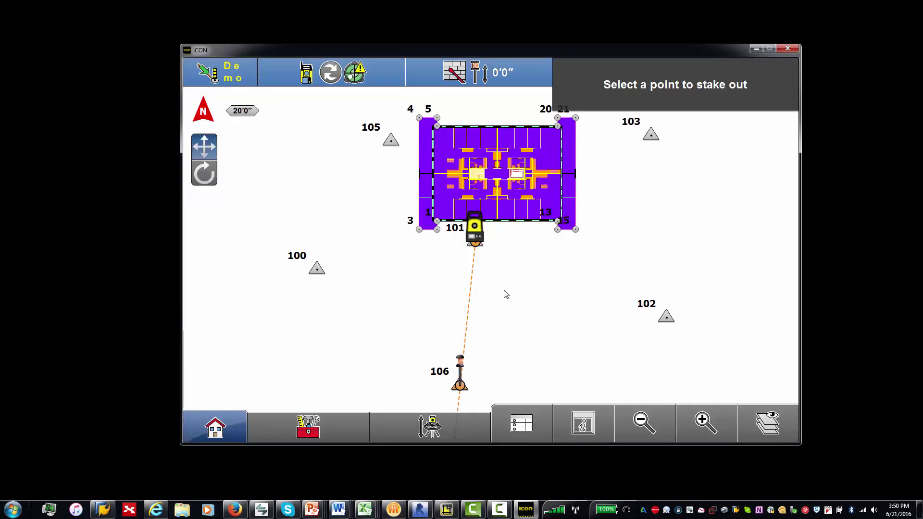
- Choose slab point 2 at height 505'10 7/8" on the building's southwest corner as the point to stake out
drag(502, 295, 511, 326)
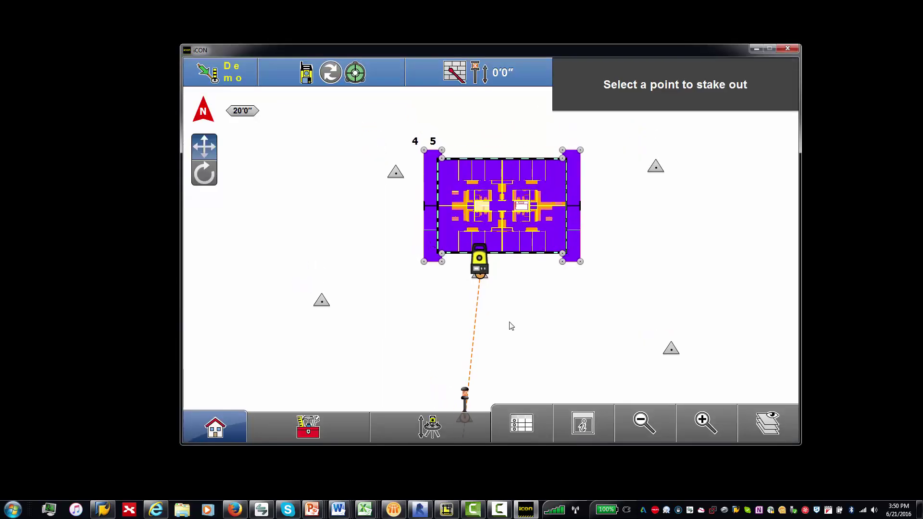
click(702, 422)
drag(601, 330, 564, 379)
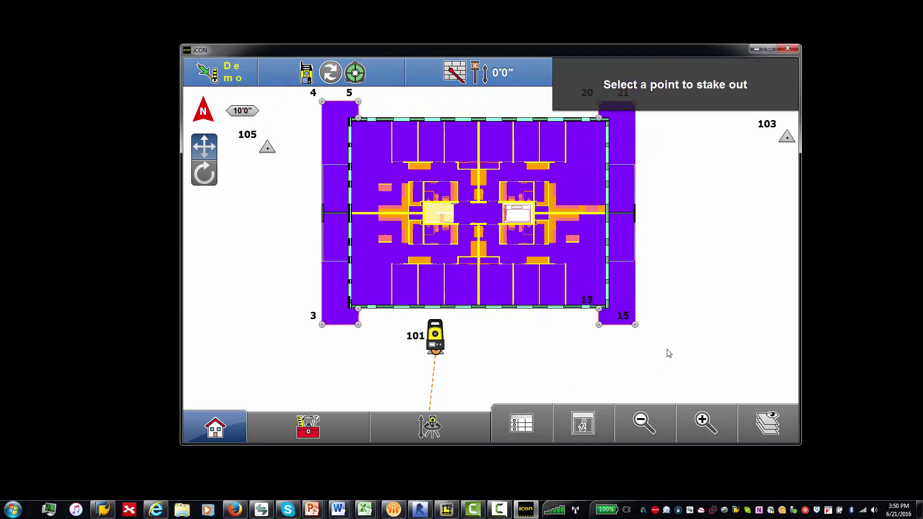
drag(602, 365, 571, 375)
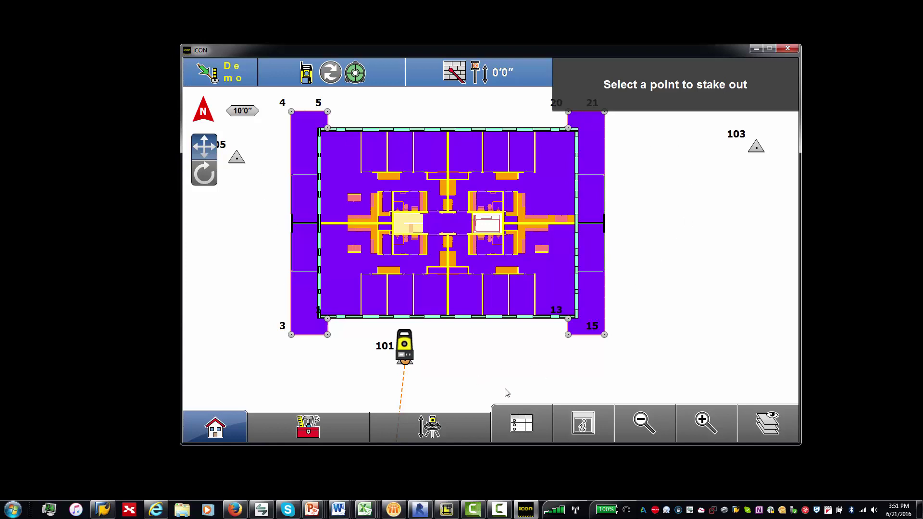
click(644, 422)
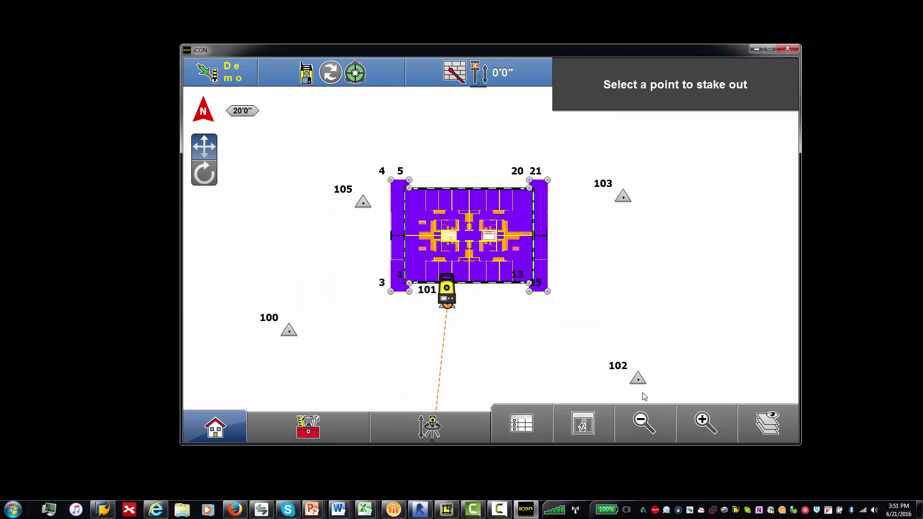
click(690, 418)
drag(534, 342, 555, 336)
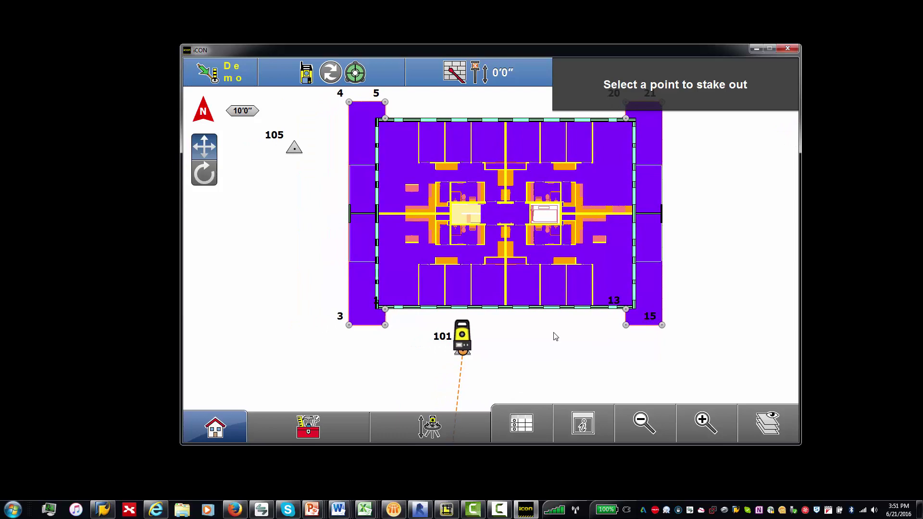
drag(566, 336, 617, 319)
click(696, 419)
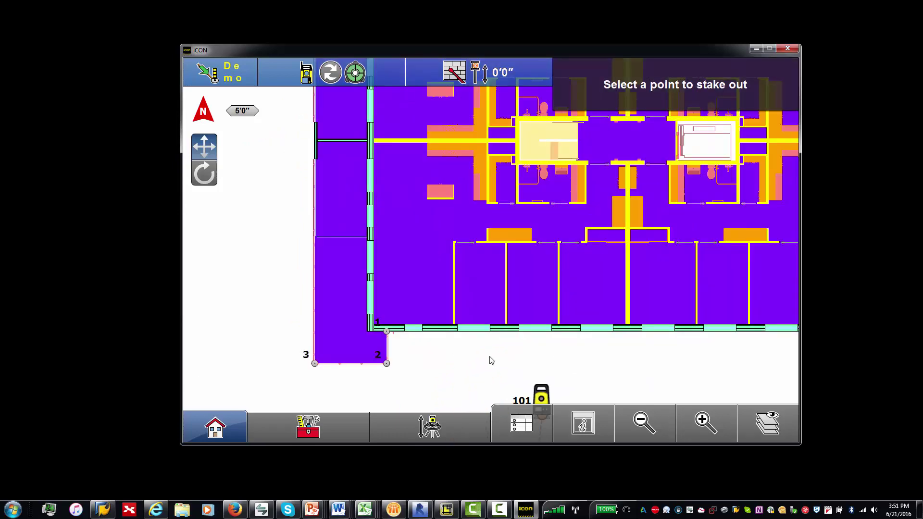
drag(455, 350, 502, 274)
click(443, 269)
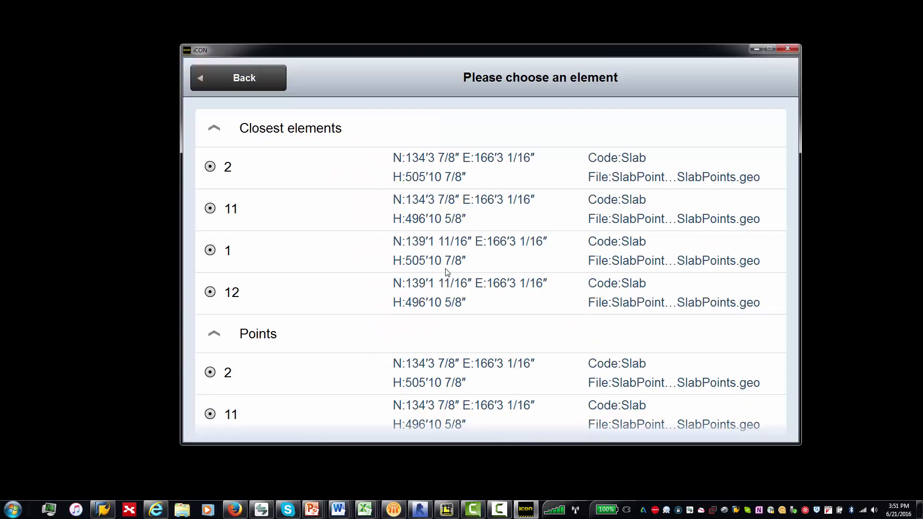
click(358, 174)
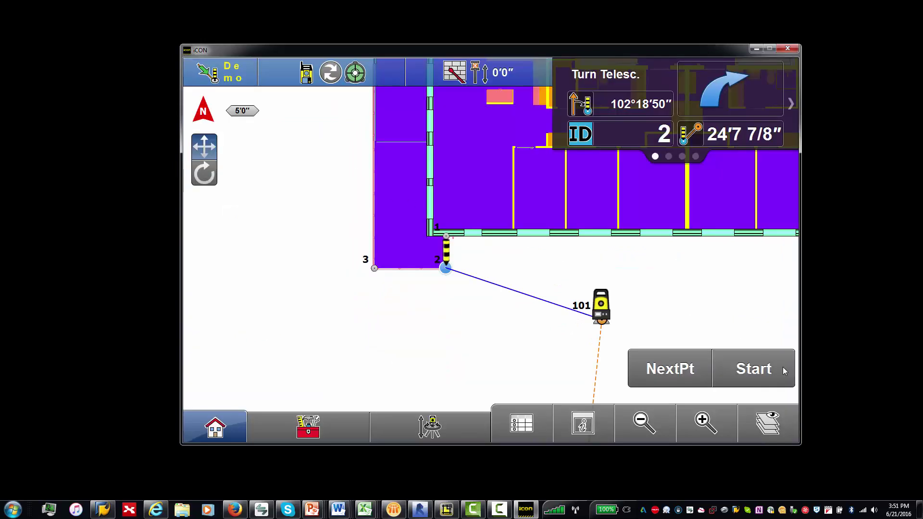
- Start the stakeout of slab point 2, guide the pole onto the point and store it
click(763, 371)
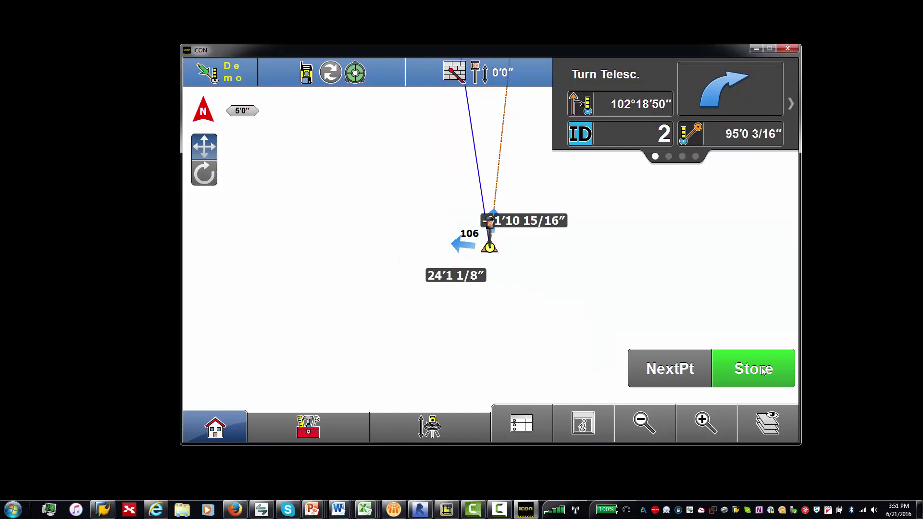
click(643, 421)
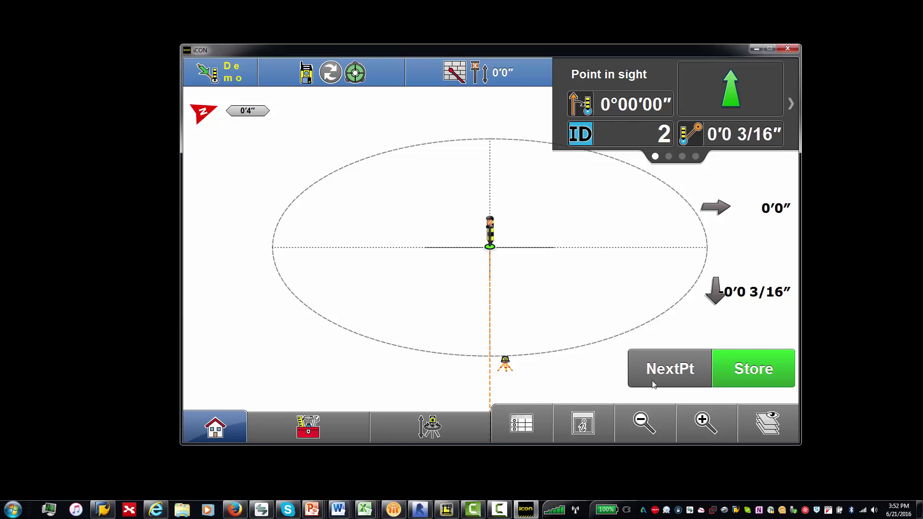
click(742, 373)
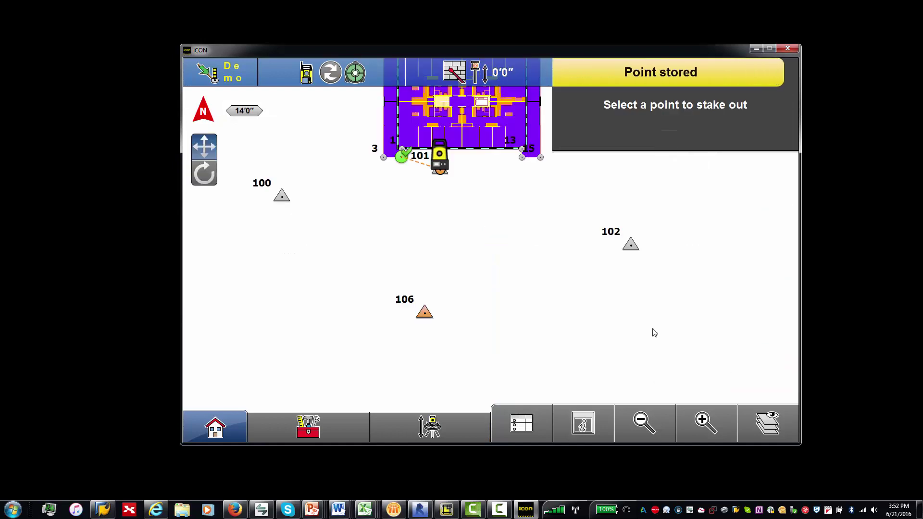
- Choose slab point 3 at height 505'10 7/8" on the outer southwest slab corner for stakeout
click(711, 435)
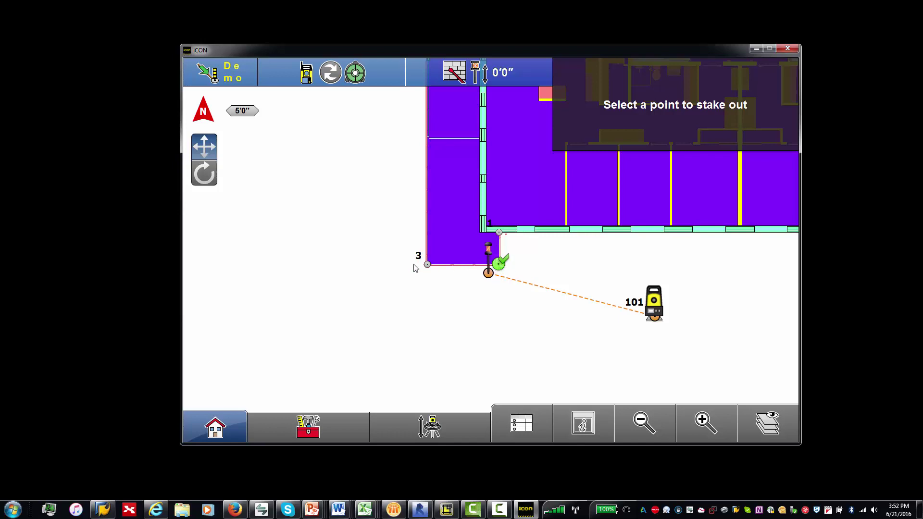
click(427, 265)
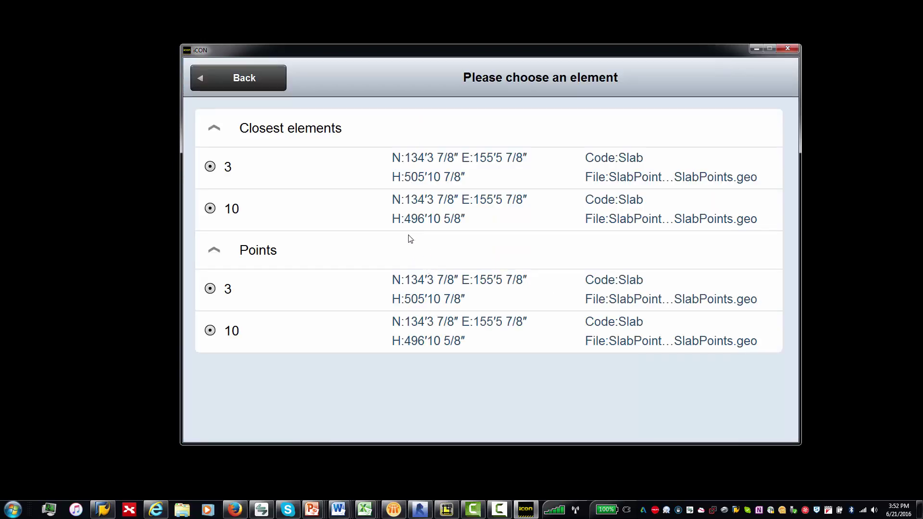
click(353, 182)
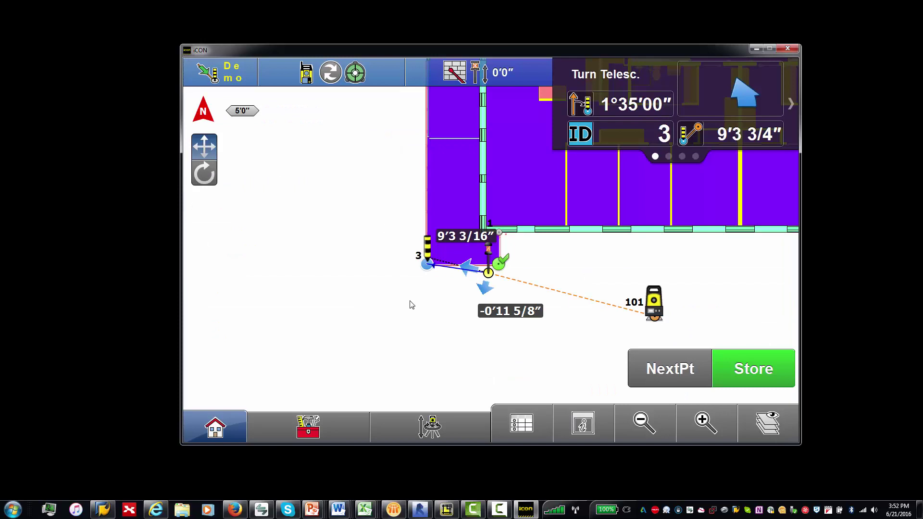
- Configure a two-view display with the wider first view, and fit the building's west side in the plan
click(598, 419)
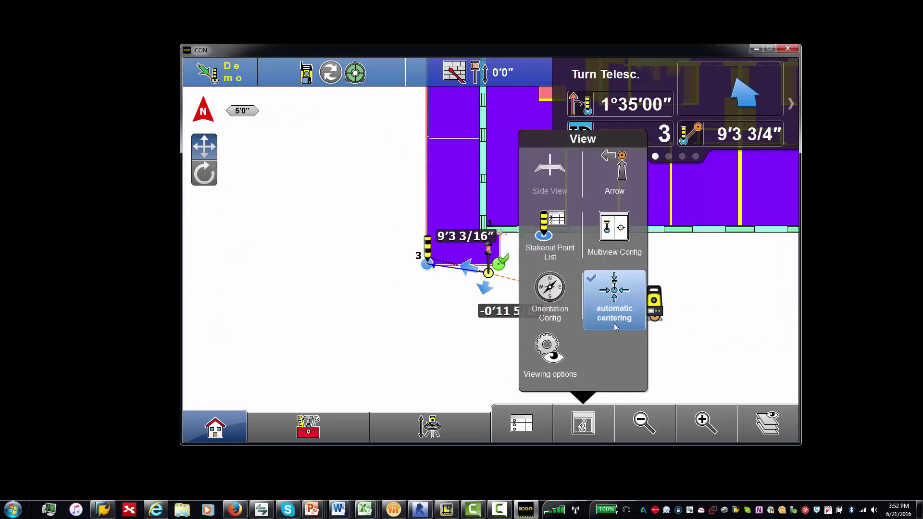
click(610, 240)
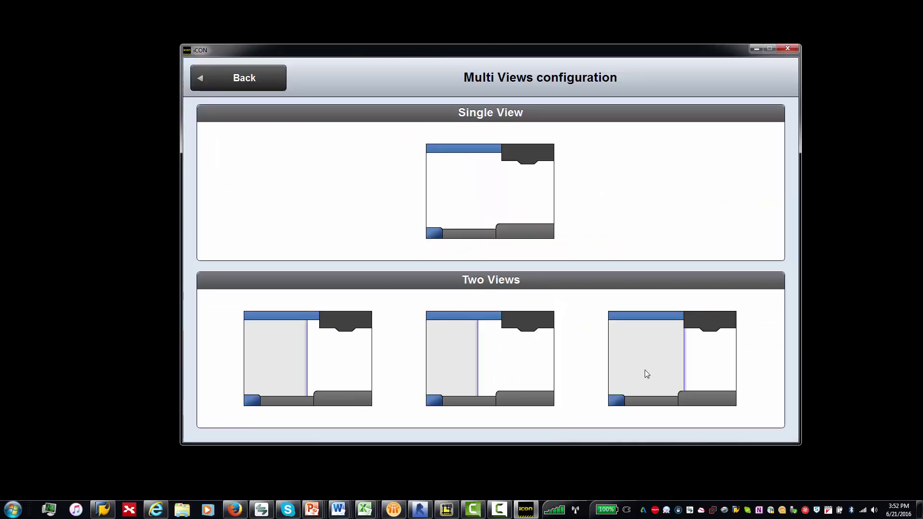
click(659, 369)
drag(447, 257, 520, 347)
click(635, 419)
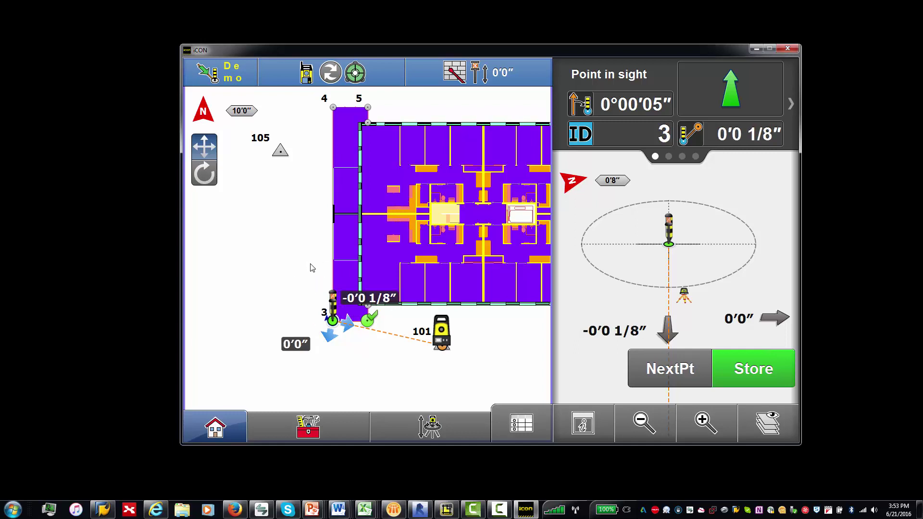
- Orbit the plan into a close 3D view of the building corner around slab point 3
click(201, 178)
drag(363, 339, 431, 243)
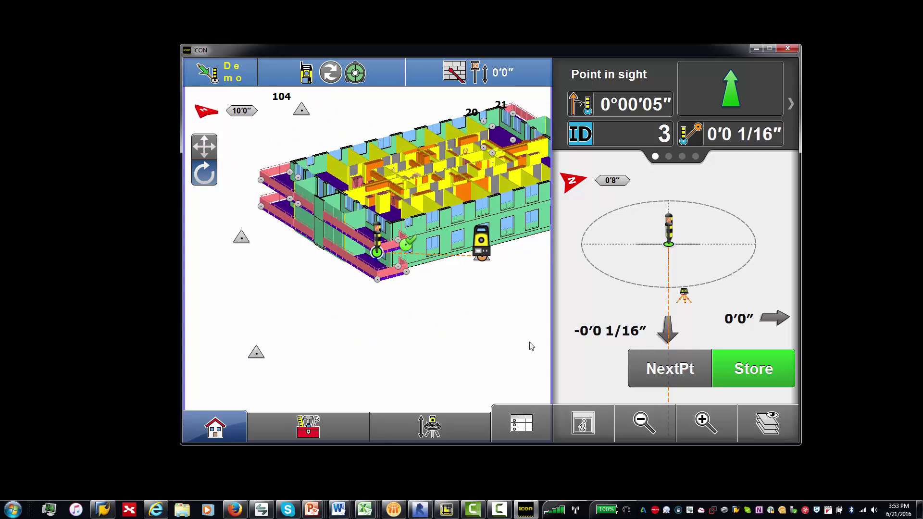
click(687, 430)
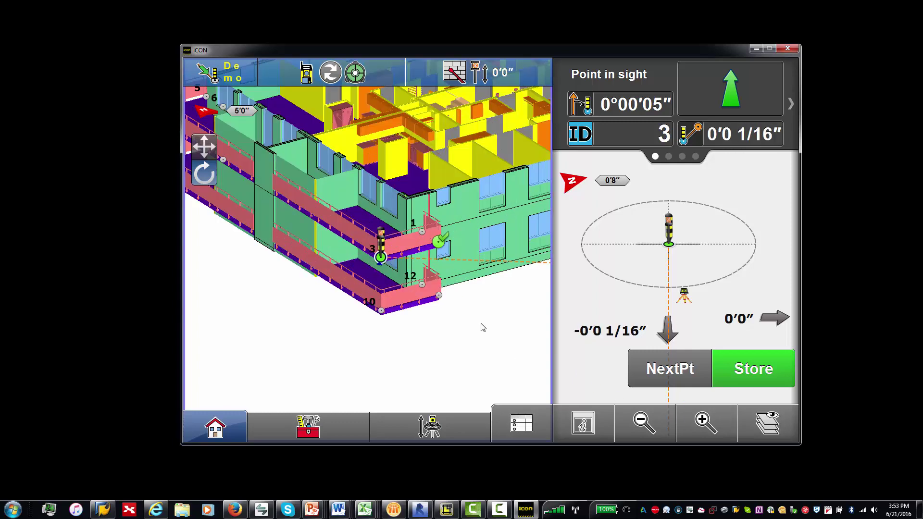
drag(464, 321, 468, 324)
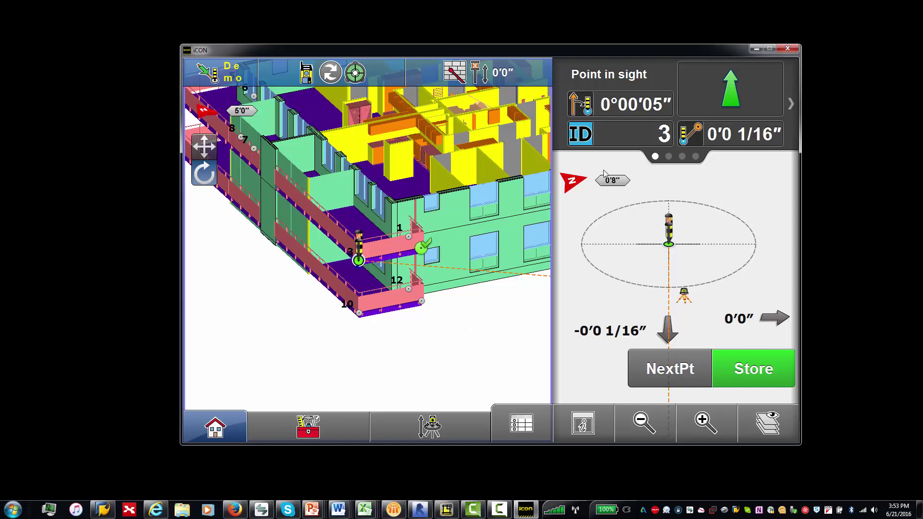
- Show the code and attributes of slab point 3 in the information display and store the staked point
click(589, 110)
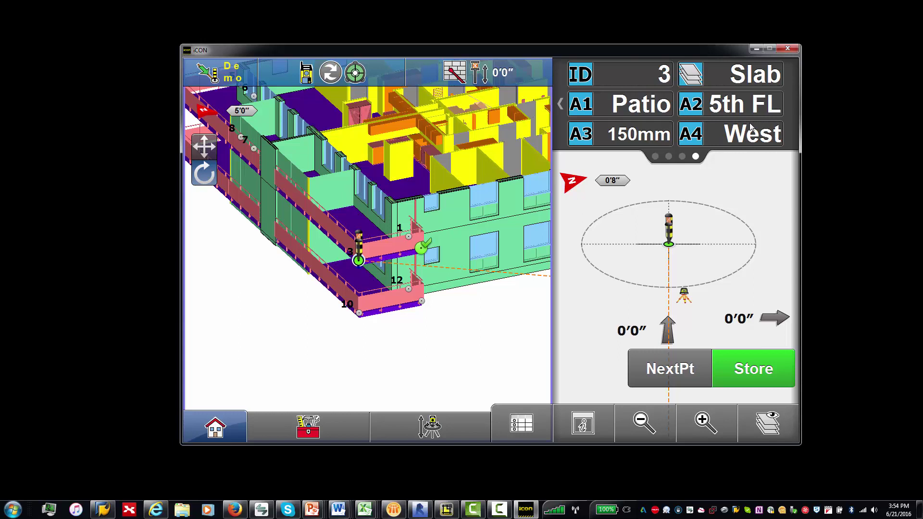
click(762, 375)
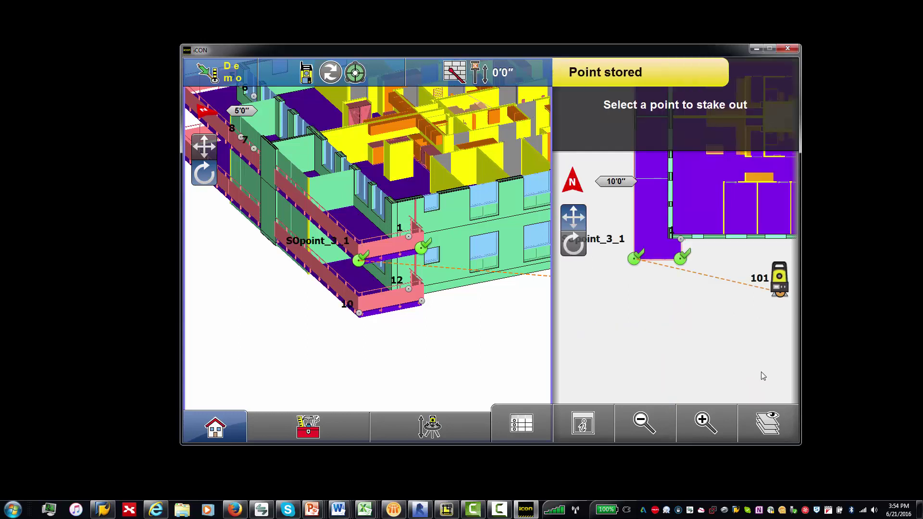